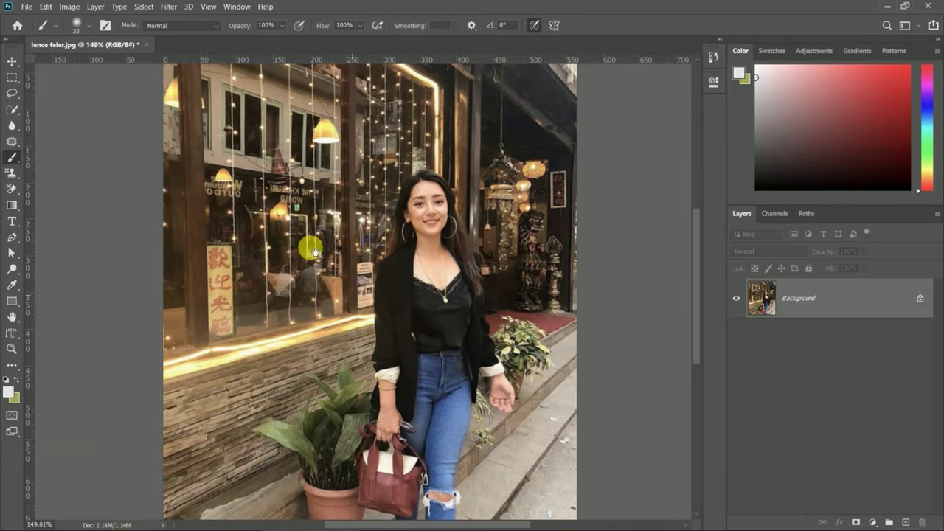
Duplicate the photo onto a new layer and hide the original Background layer.
scroll(310, 246, up, 3)
drag(288, 249, 451, 286)
scroll(444, 280, down, 3)
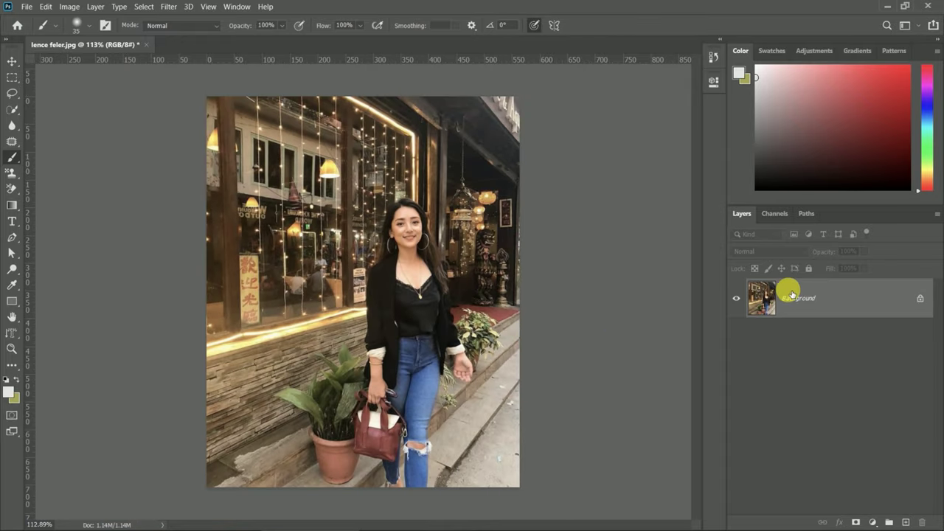
key(ctrl+j)
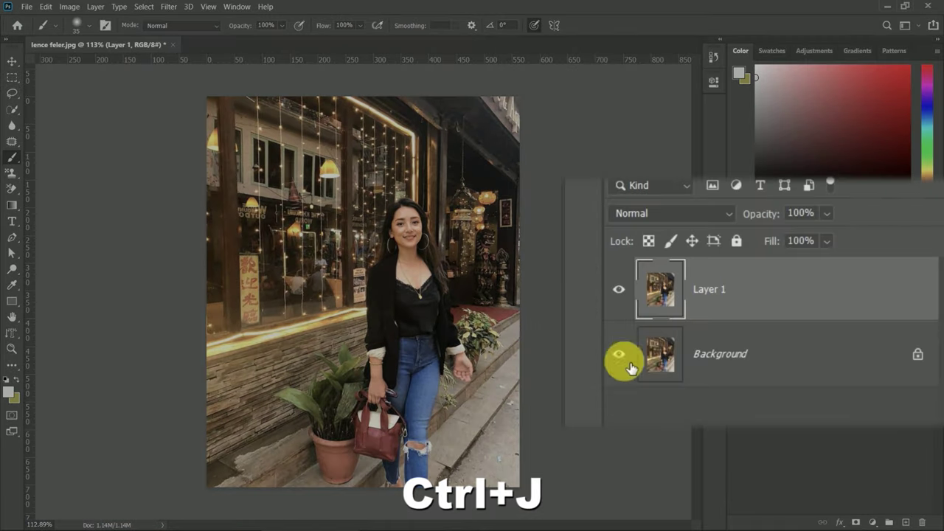
click(625, 358)
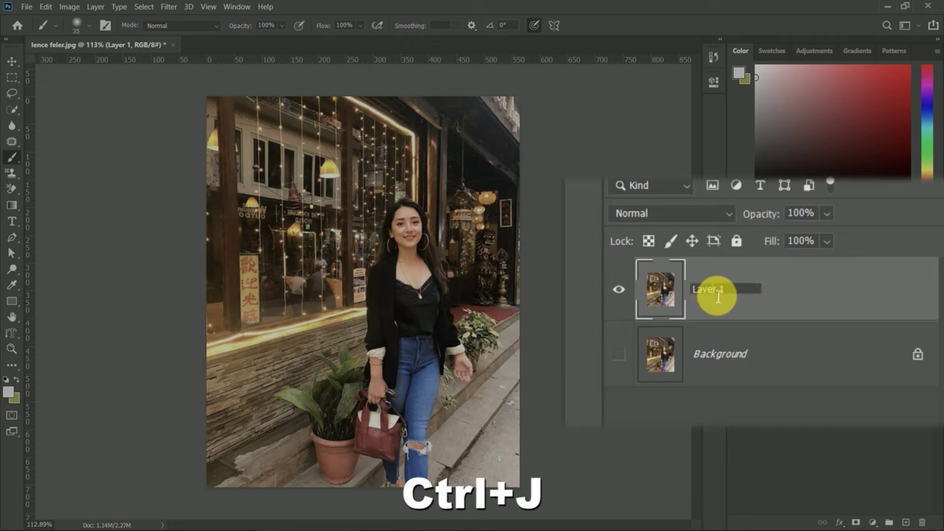
Rename the duplicate layer 'model' and bring up Levels for it.
click(736, 295)
key(BackSpace)
key(BackSpace)
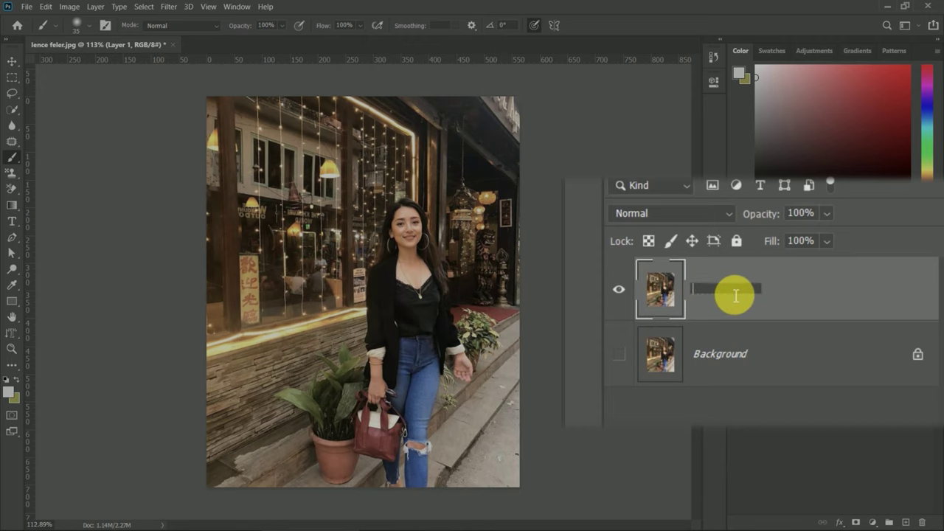
text(model)
key(Return)
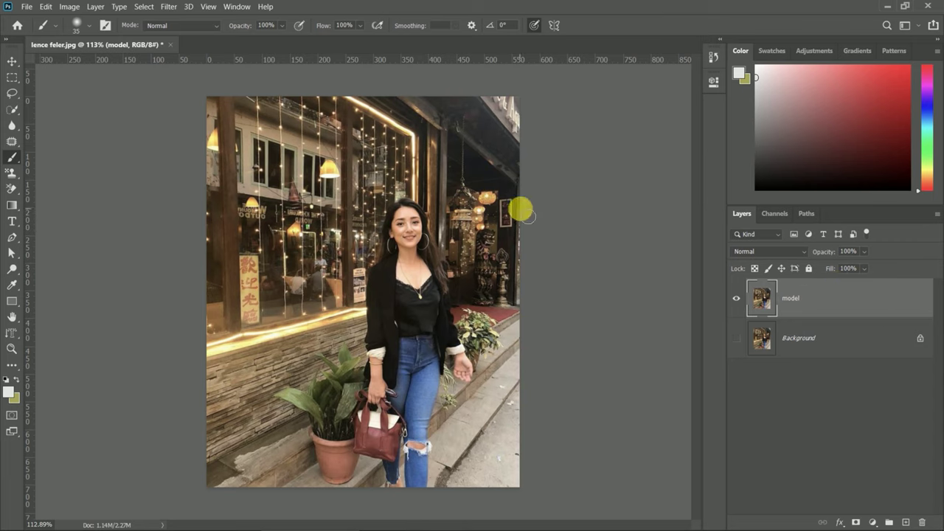
key(ctrl+l)
Apply Levels to the model layer with the Default preset, output white 114 and input black 36.
drag(655, 50, 631, 92)
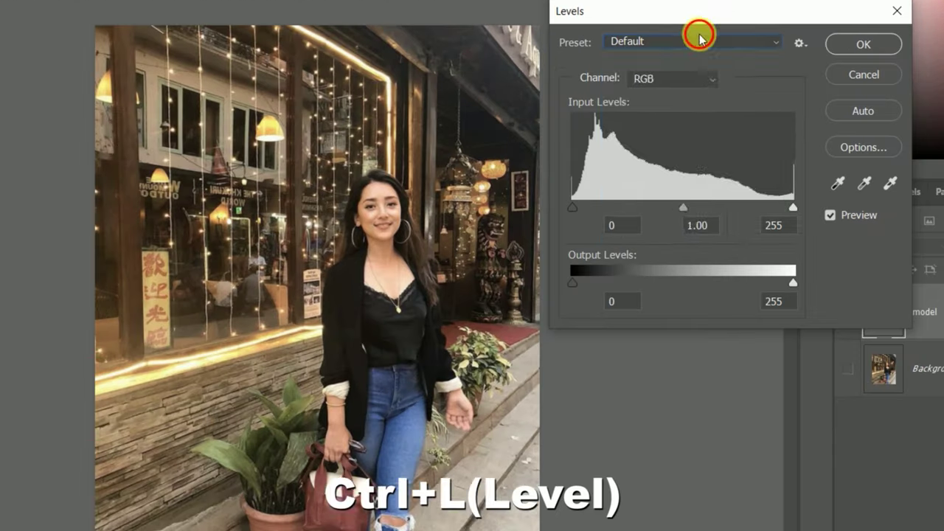
click(630, 105)
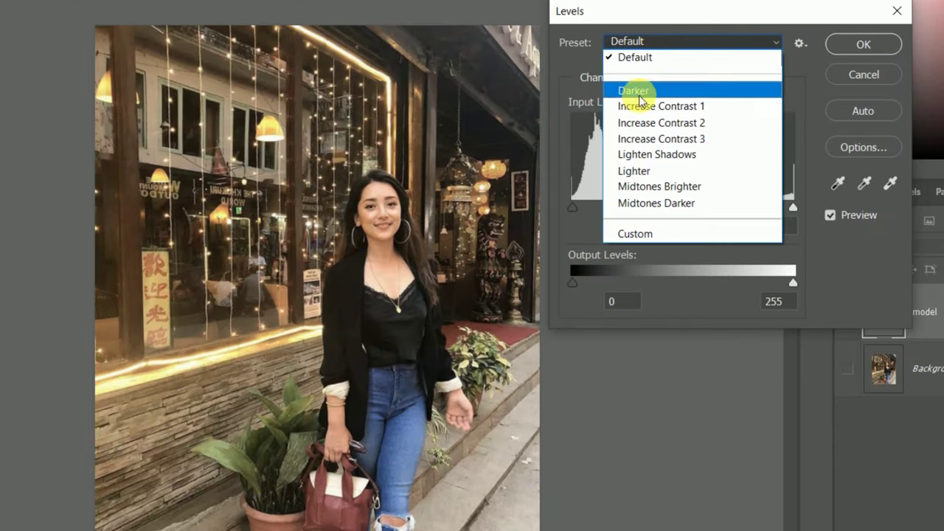
click(641, 59)
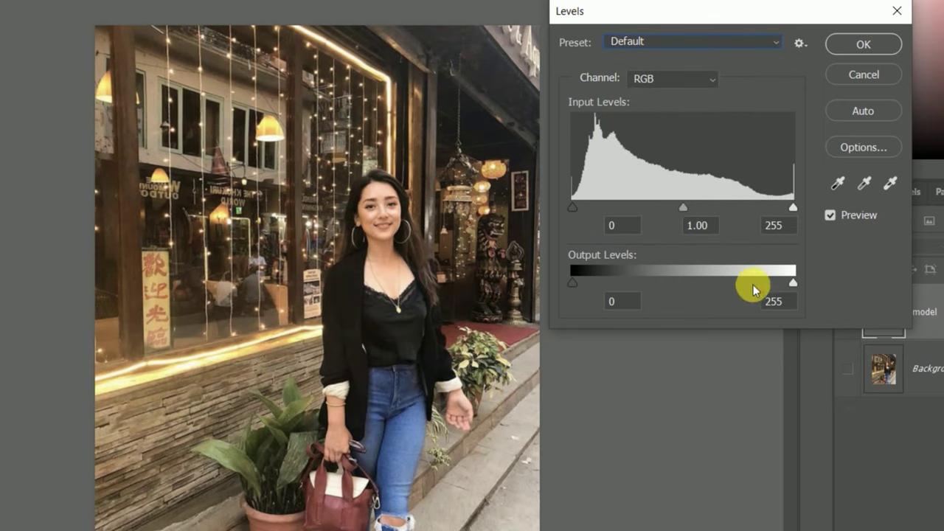
drag(791, 281, 670, 283)
mouse_move(790, 209)
mouse_down()
mouse_move(737, 209)
mouse_move(794, 208)
mouse_up()
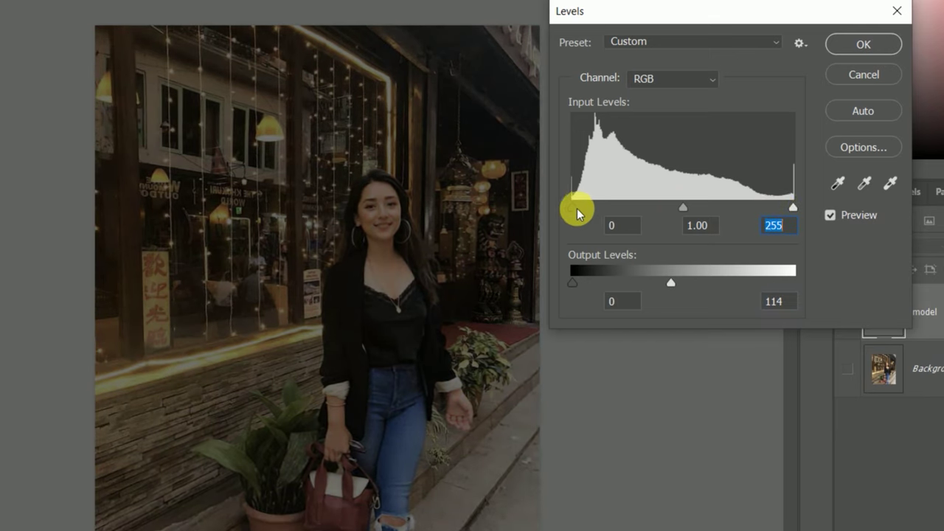
drag(585, 208, 603, 207)
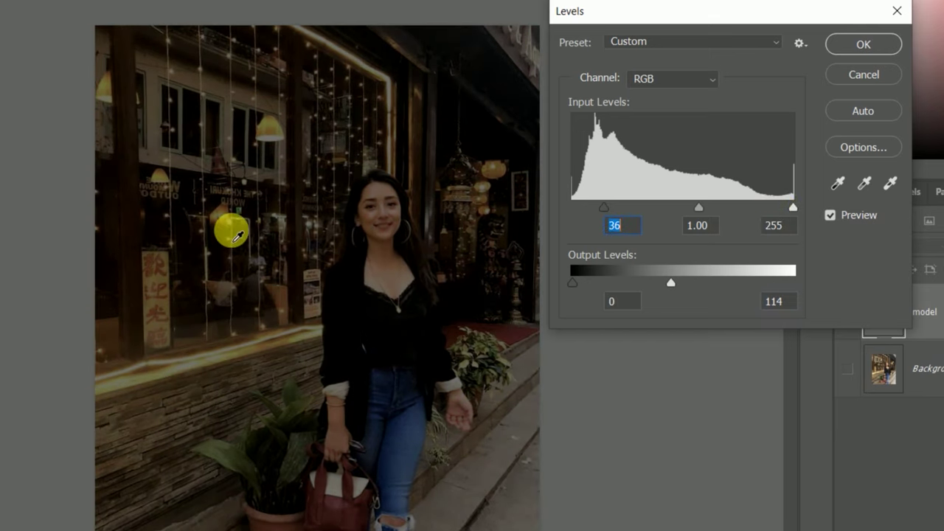
click(859, 47)
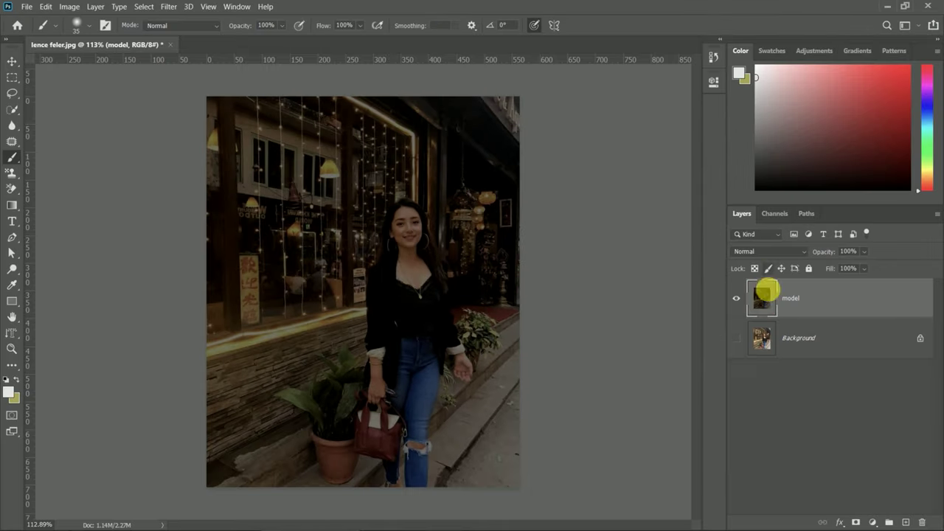
Convert the model layer to a smart object with Filter > Convert for Smart Filters.
click(167, 9)
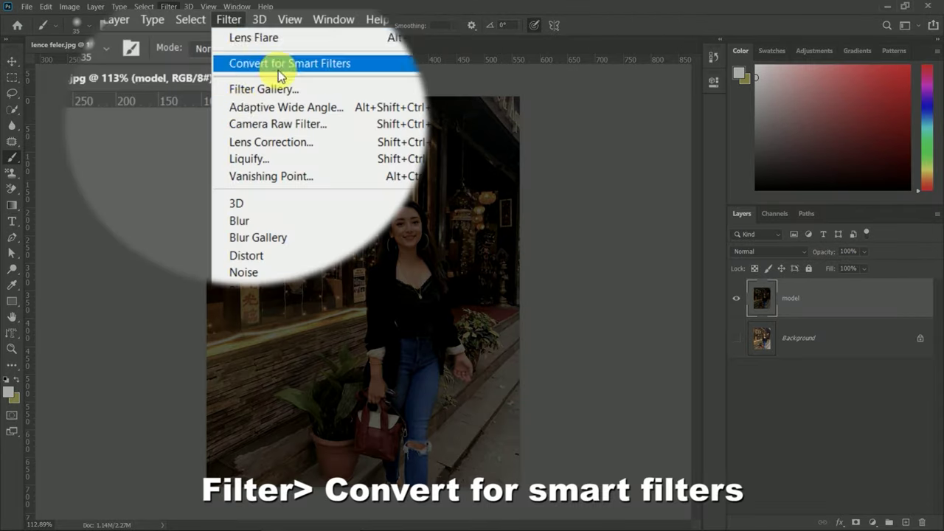
click(251, 65)
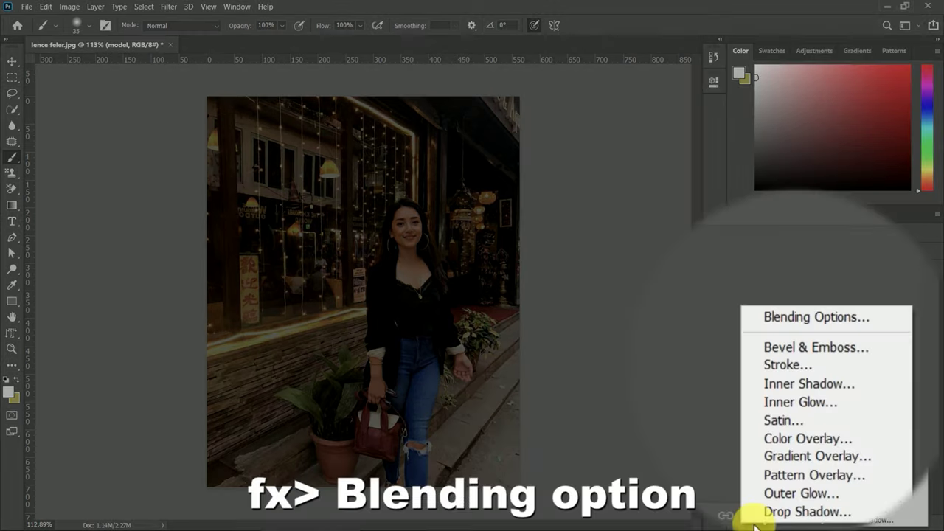
Enable Gradient Overlay in the model layer's Blending Options and apply it.
click(839, 522)
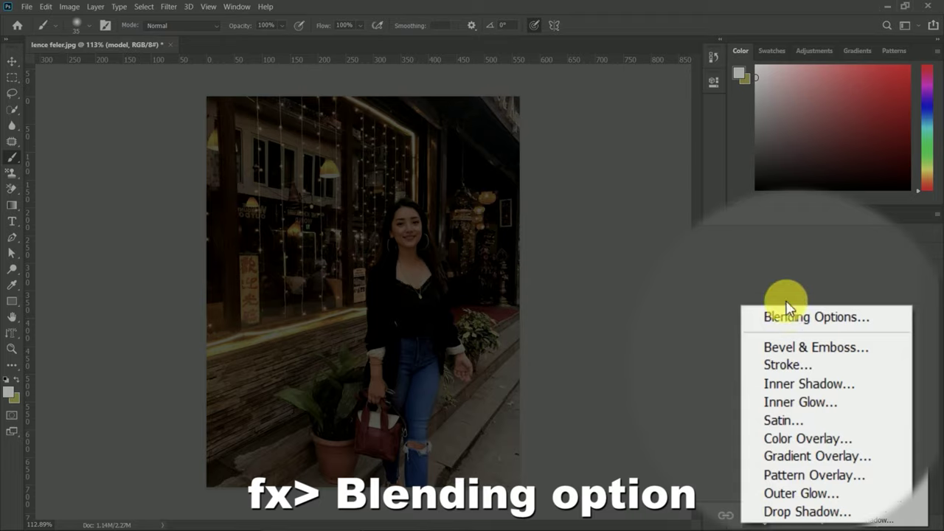
click(787, 317)
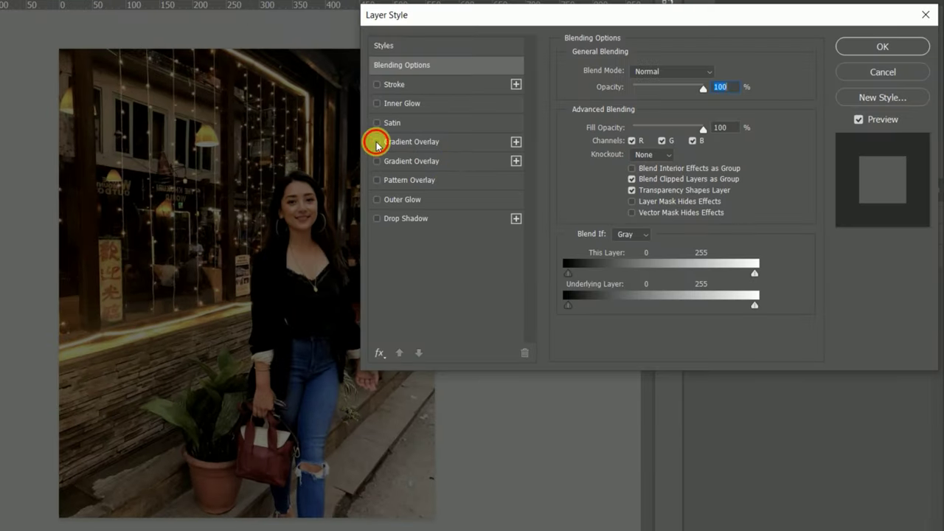
click(376, 143)
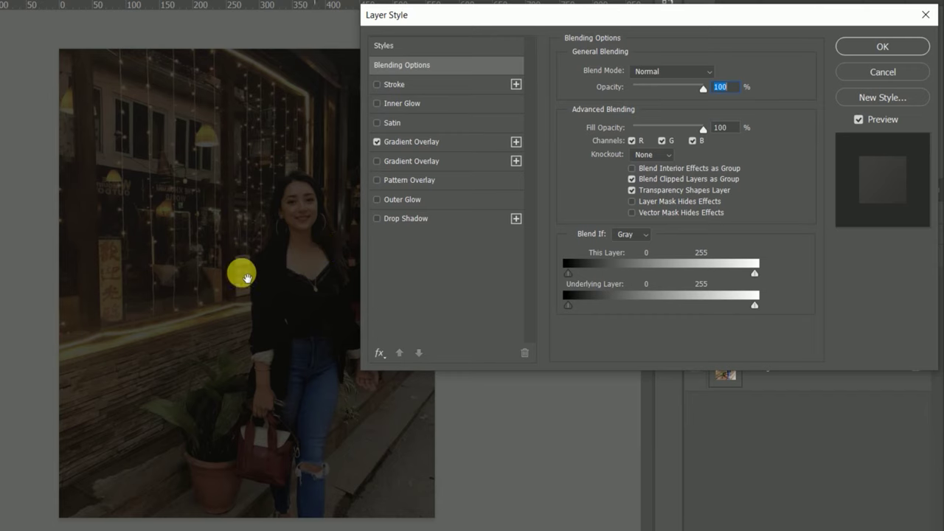
drag(630, 20, 555, 16)
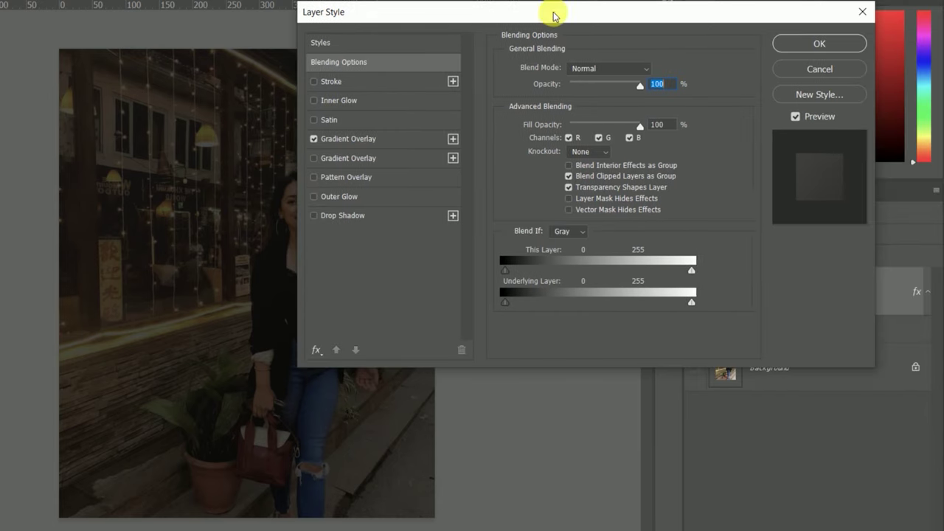
click(791, 44)
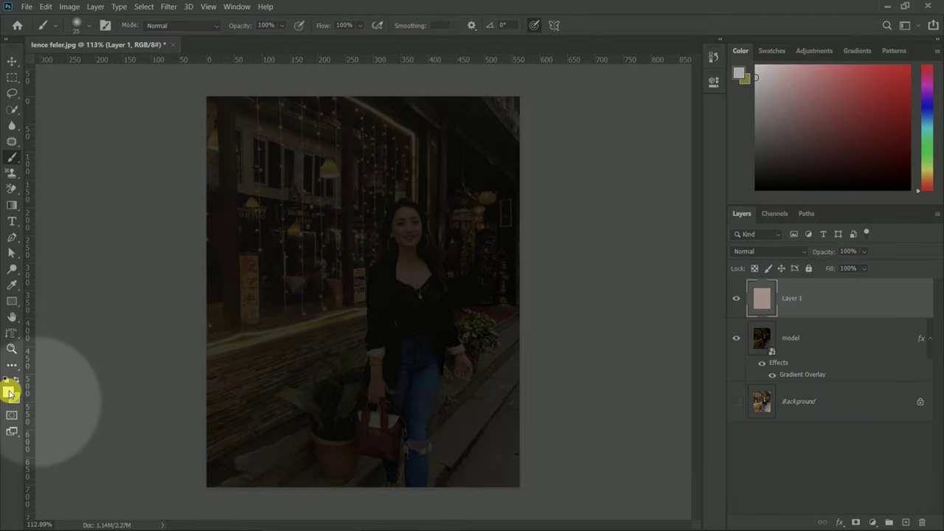
Set the foreground colour to near-white fcf7f7 and select the standard Brush tool.
click(8, 394)
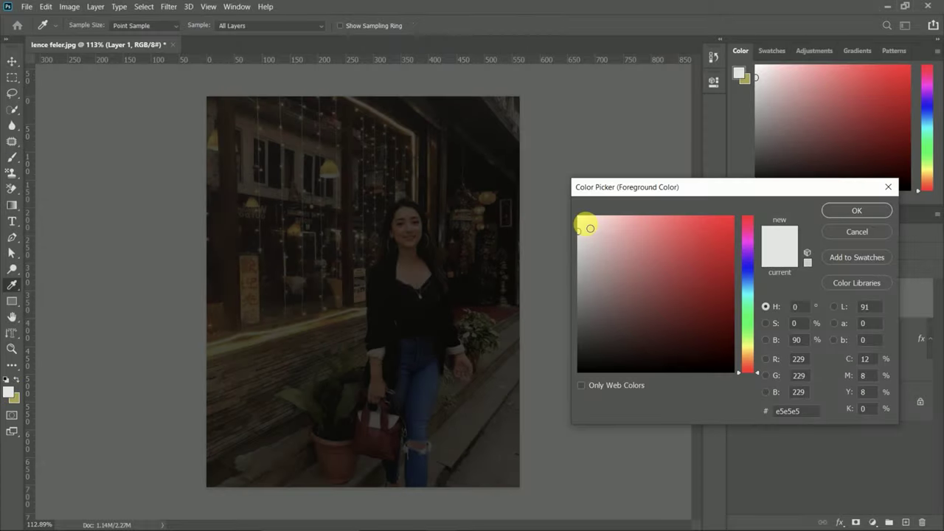
click(585, 221)
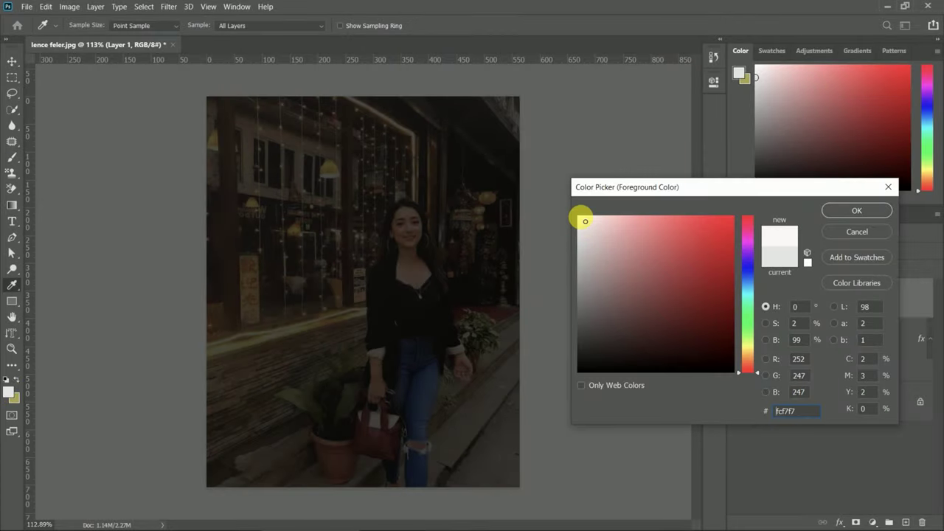
click(855, 210)
click(13, 157)
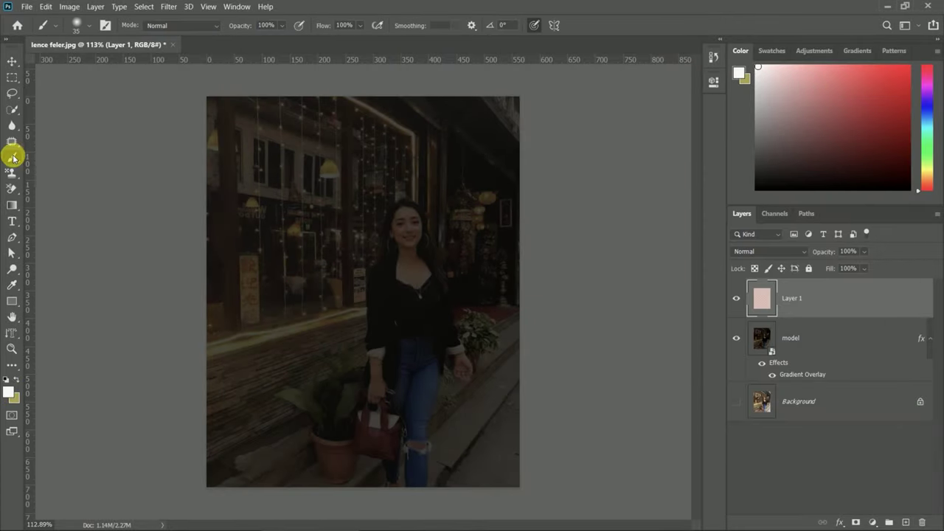
right_click(13, 156)
click(80, 146)
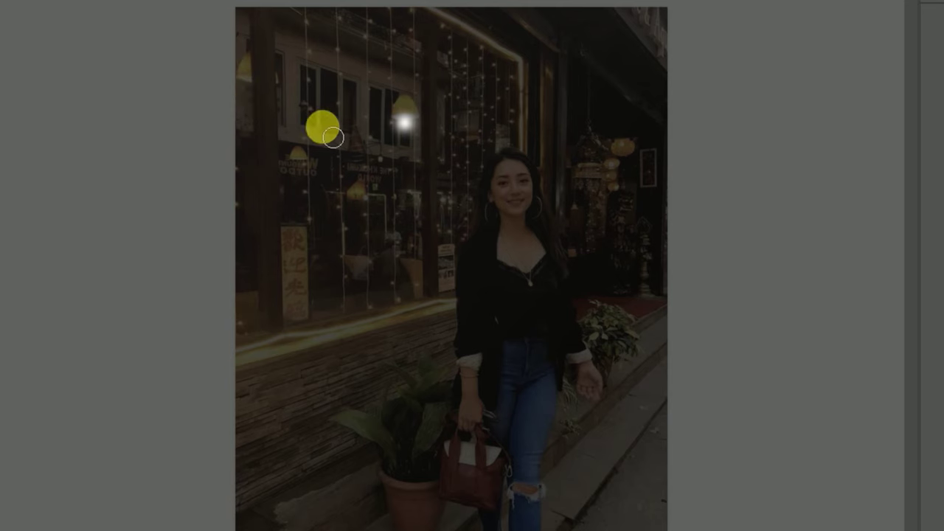
Enlarge the glow spot over the lamp and place a copy on the left lamp.
key(ctrl+t)
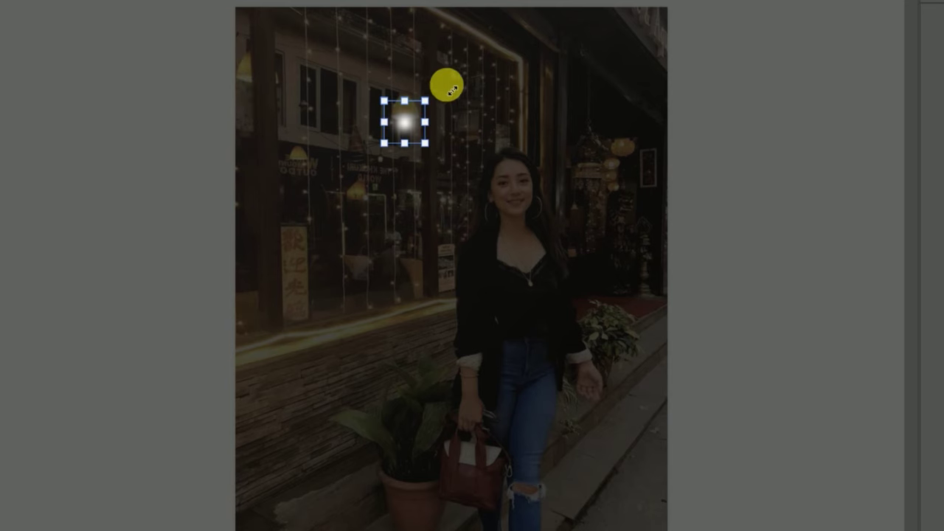
drag(425, 100, 465, 69)
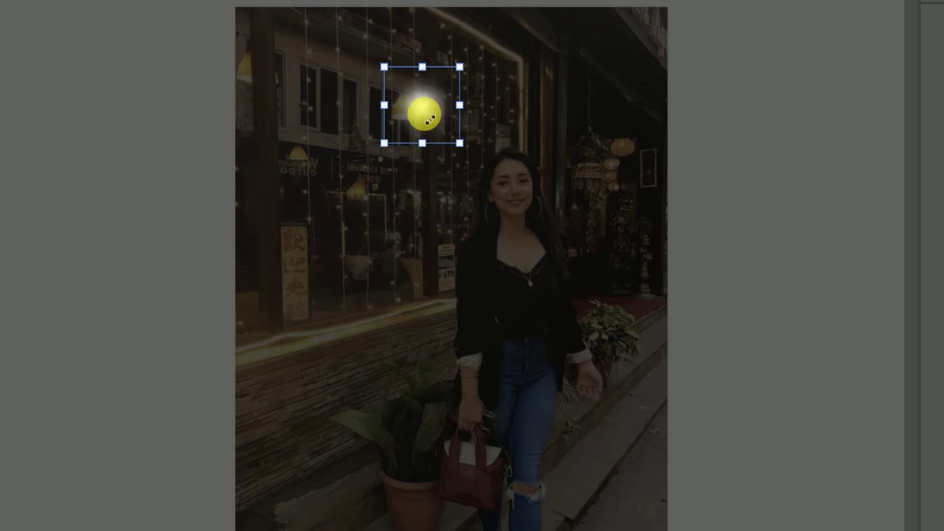
mouse_move(423, 118)
mouse_down()
mouse_move(422, 132)
mouse_move(408, 129)
mouse_move(415, 133)
mouse_up()
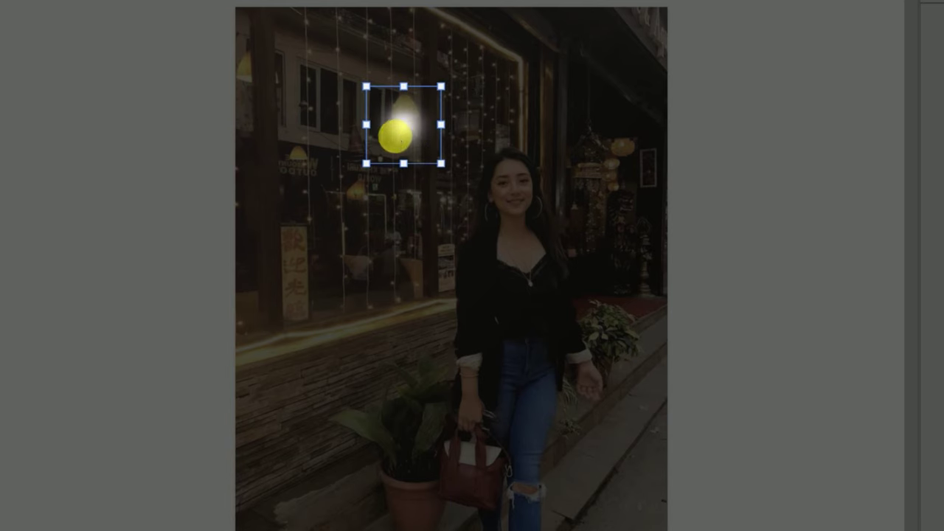
drag(402, 137, 252, 100)
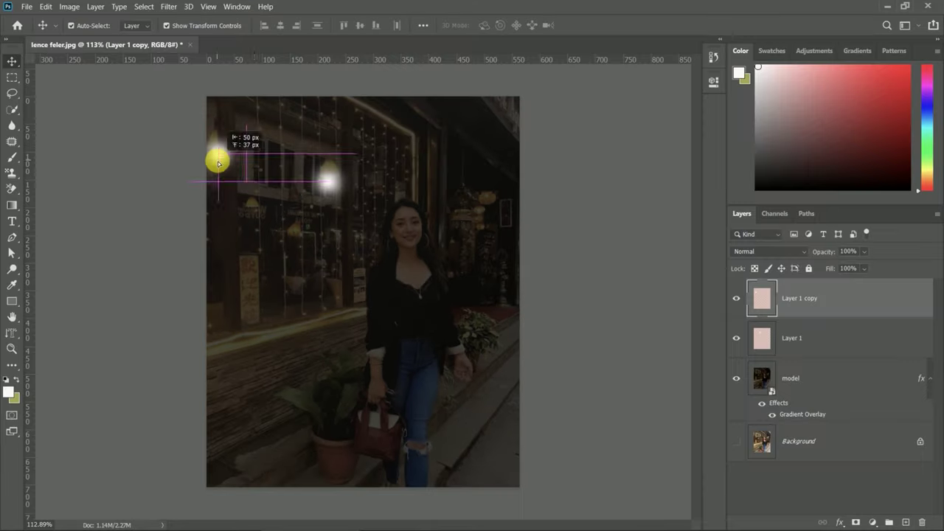
drag(219, 162, 219, 153)
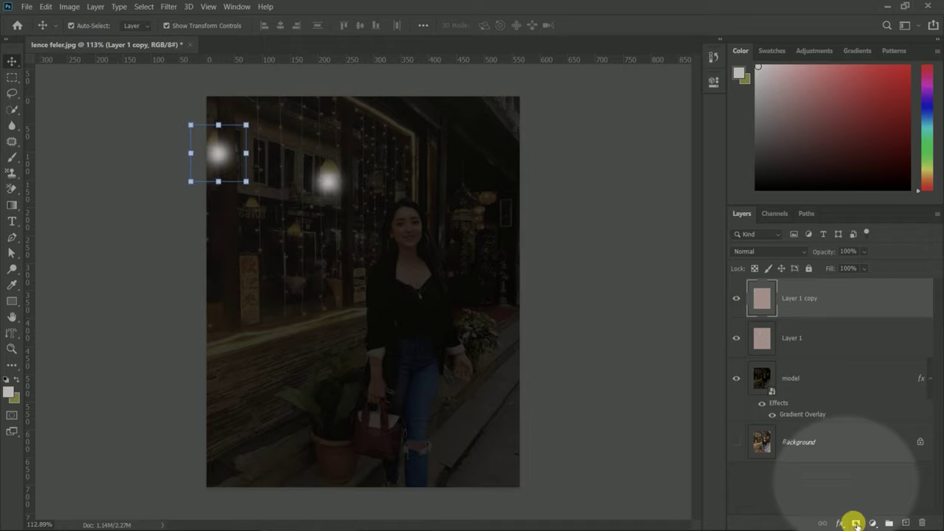
Add a layer mask to the glow copy and paint out its right part.
click(855, 523)
key(b)
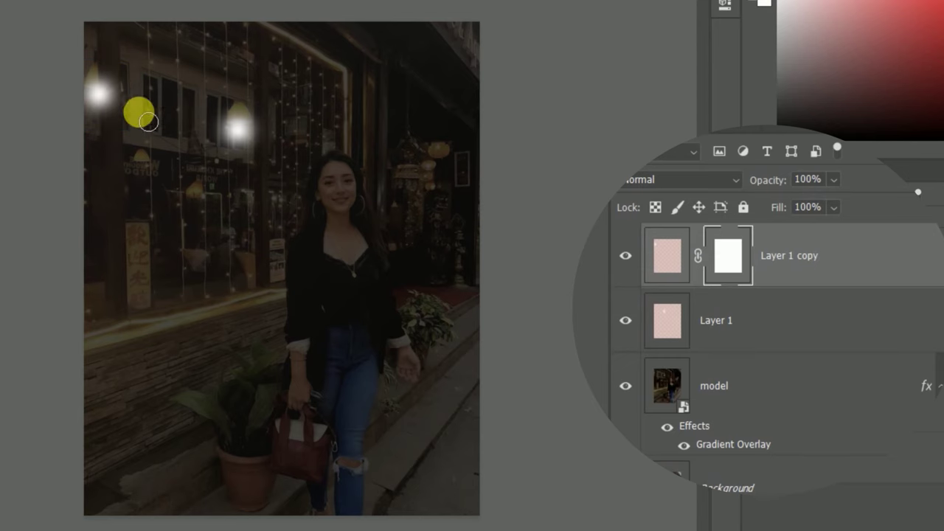
mouse_move(137, 73)
mouse_down()
mouse_move(133, 106)
mouse_move(121, 93)
mouse_move(122, 107)
mouse_move(122, 76)
mouse_move(125, 144)
mouse_move(112, 106)
mouse_up()
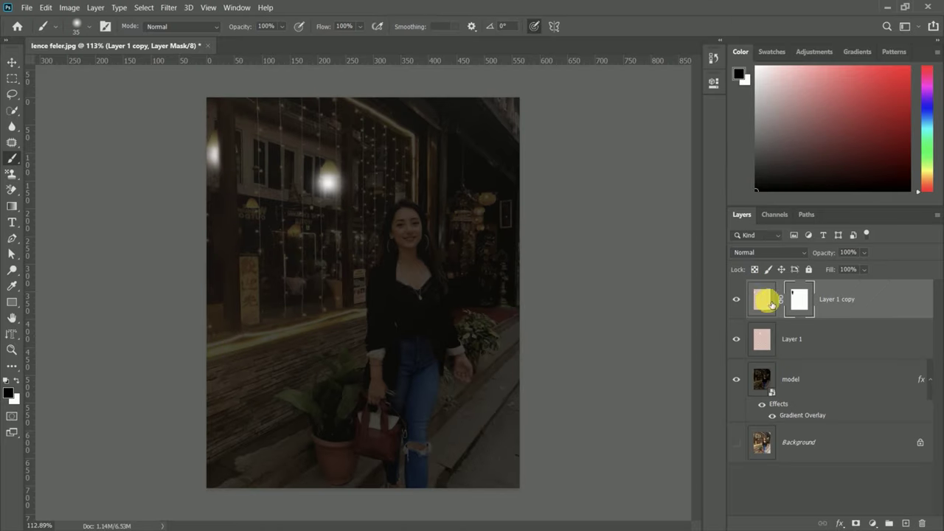
click(774, 300)
On Layer 1, paint white light streaks from the left edge toward the woman, the second at brush size 20.
click(772, 339)
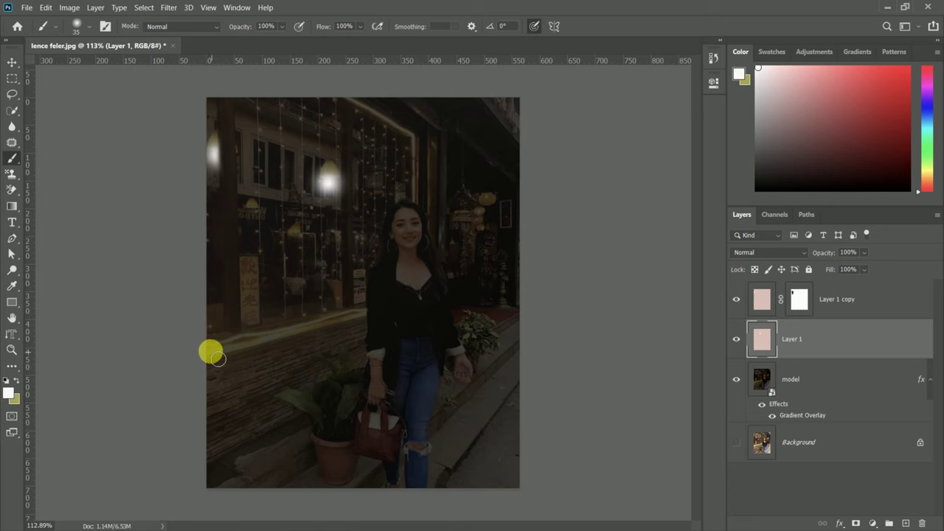
drag(218, 359, 361, 319)
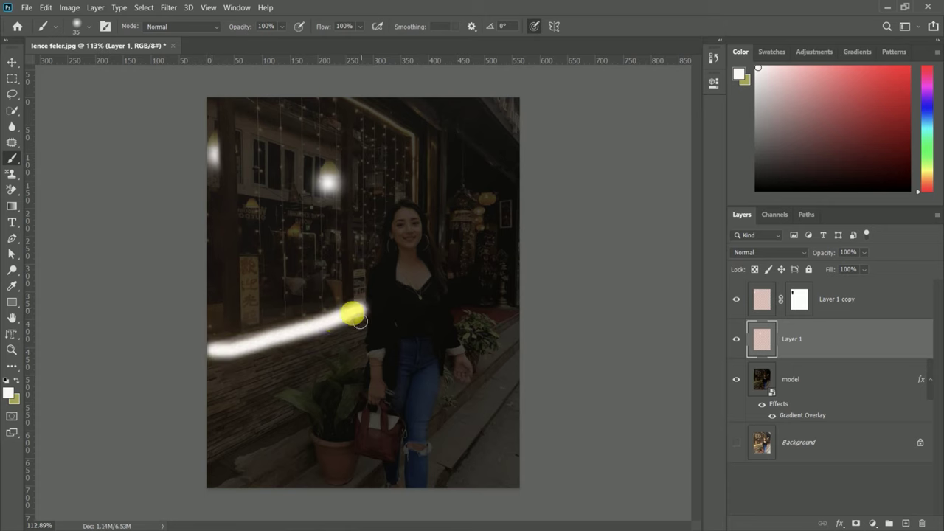
key(bracketleft)
drag(245, 344, 357, 316)
scroll(310, 334, up, 2)
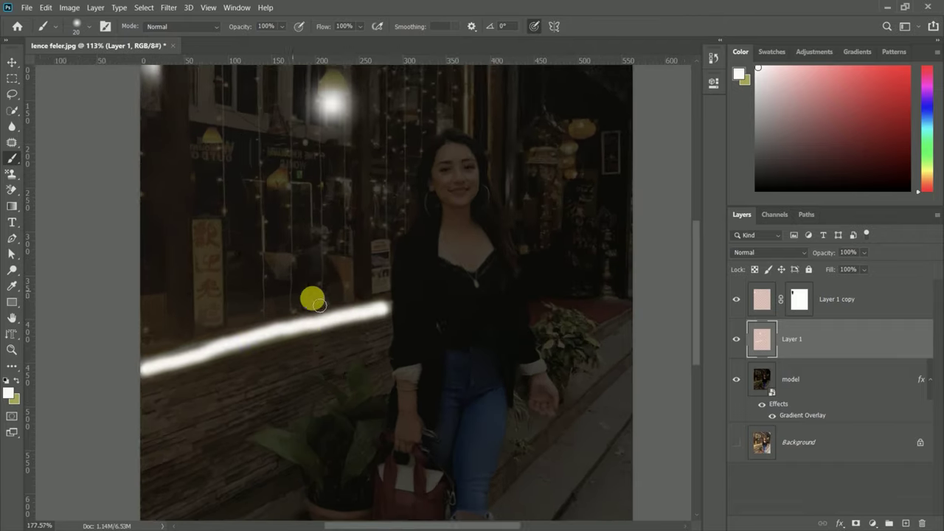
scroll(312, 299, down, 1)
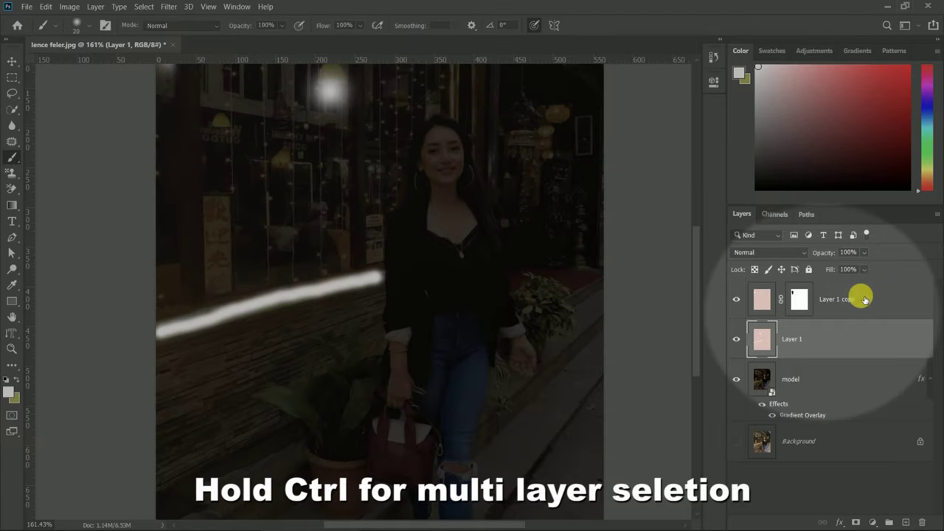
Merge Layer 1 and Layer 1 copy and name the merged layer 'light'.
ctrl+click(864, 299)
right_click(844, 302)
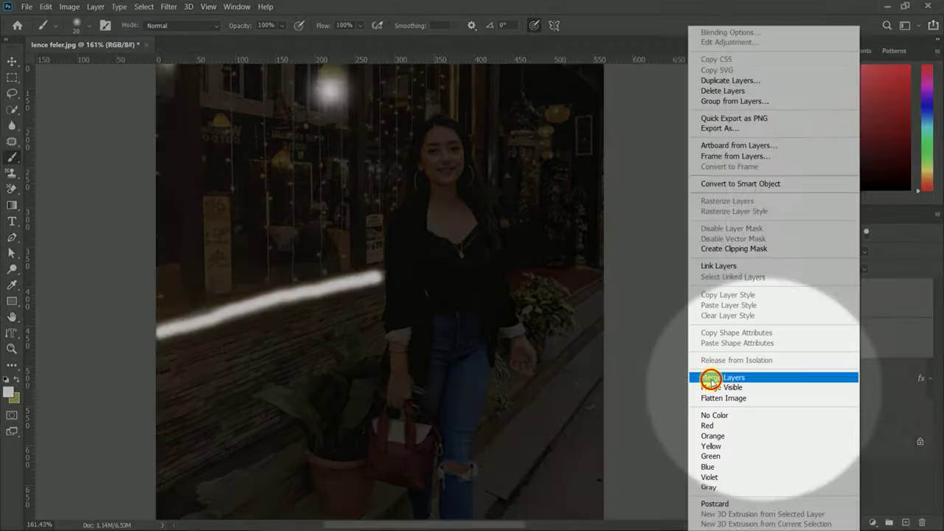
click(711, 376)
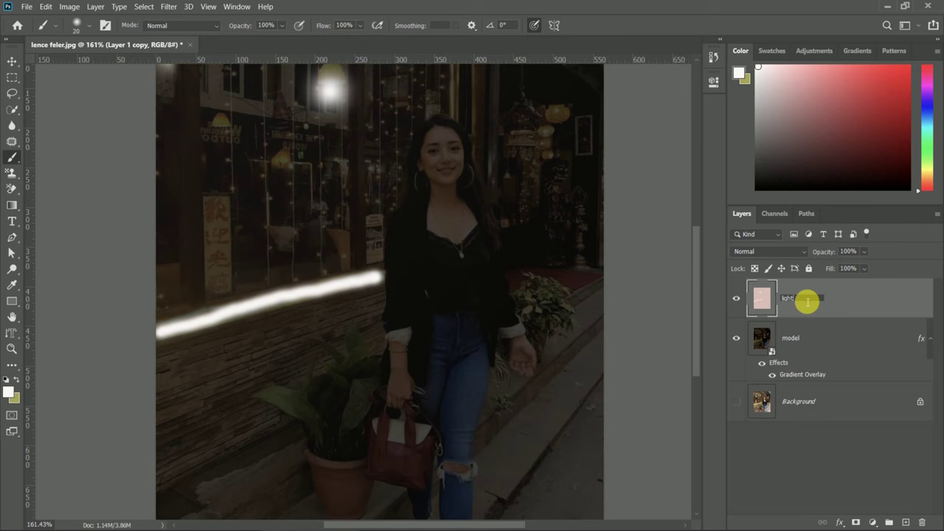
key(Return)
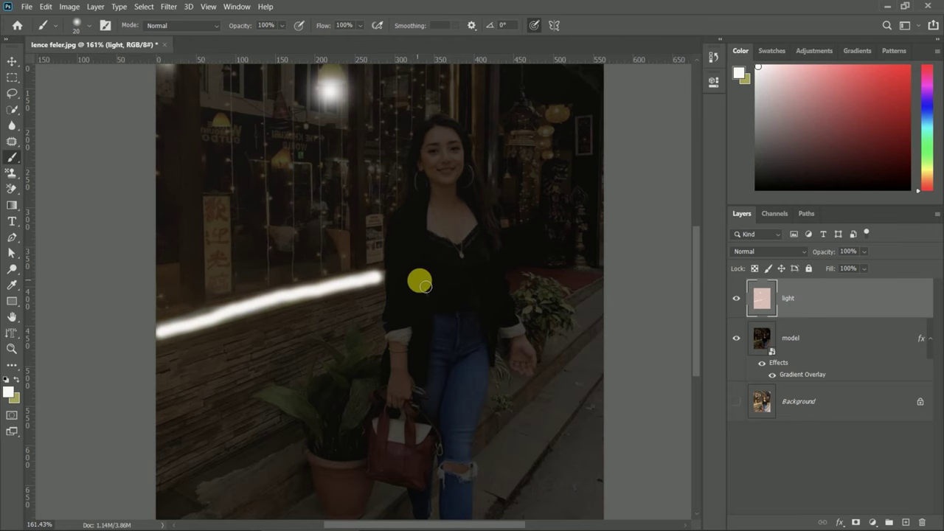
scroll(419, 282, down, 1)
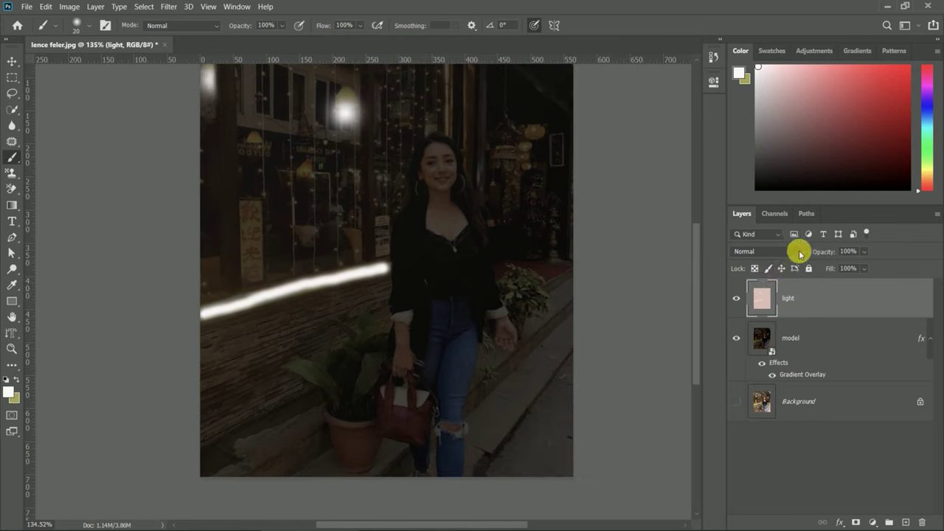
Set the light layer's blend mode to Overlay.
click(799, 252)
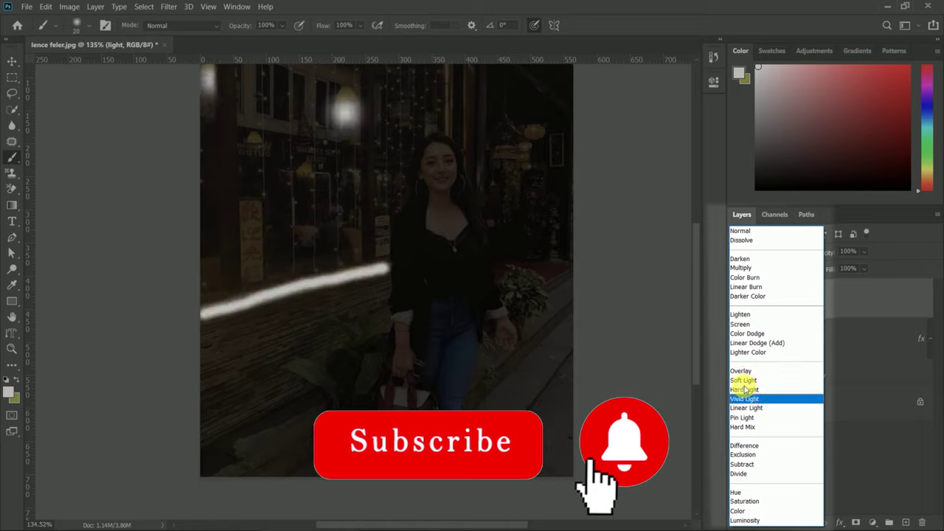
click(741, 371)
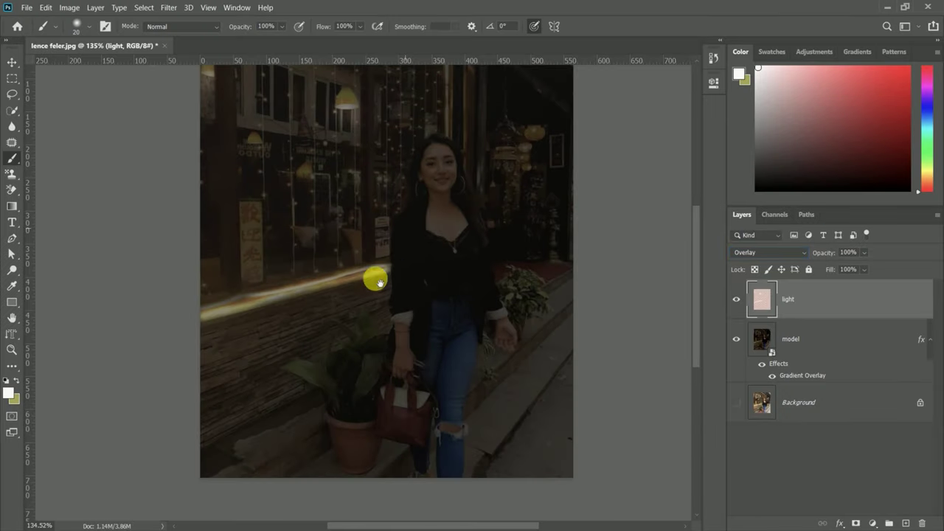
drag(418, 263, 377, 314)
scroll(399, 273, down, 3)
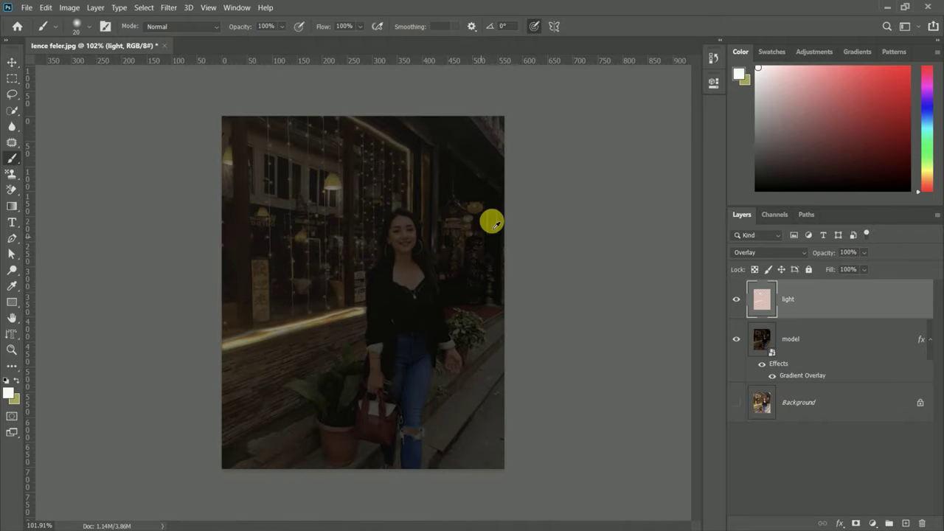
scroll(496, 219, up, 1)
scroll(496, 219, up, 5)
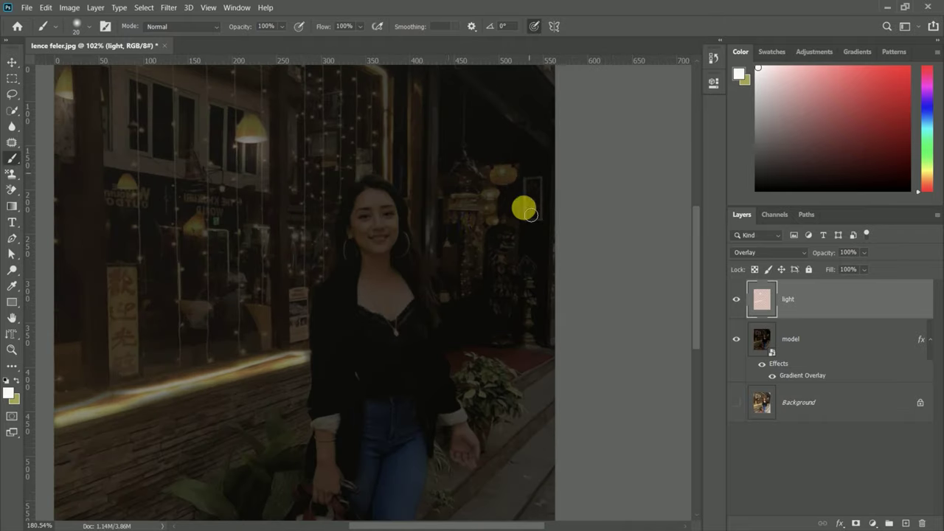
Add a 40% brightness Lens Flare to the model layer, centred on the shop light.
click(763, 349)
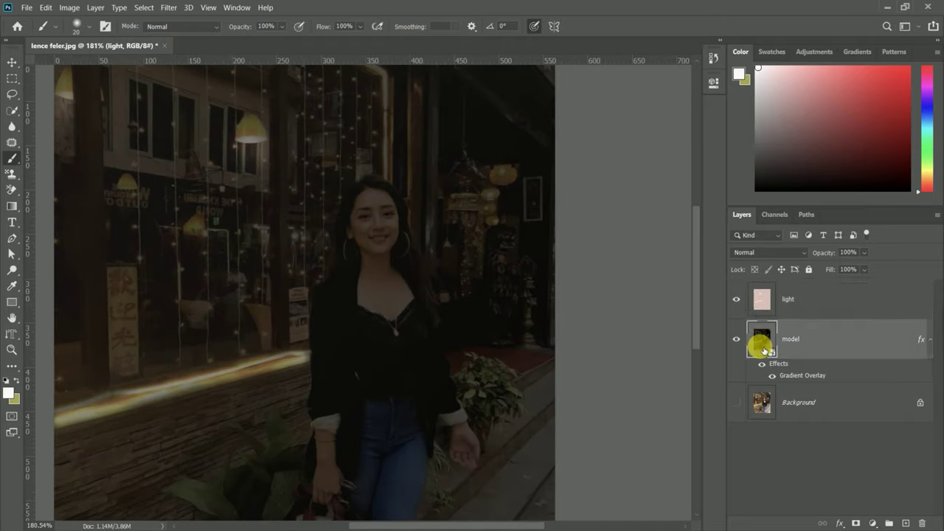
click(166, 7)
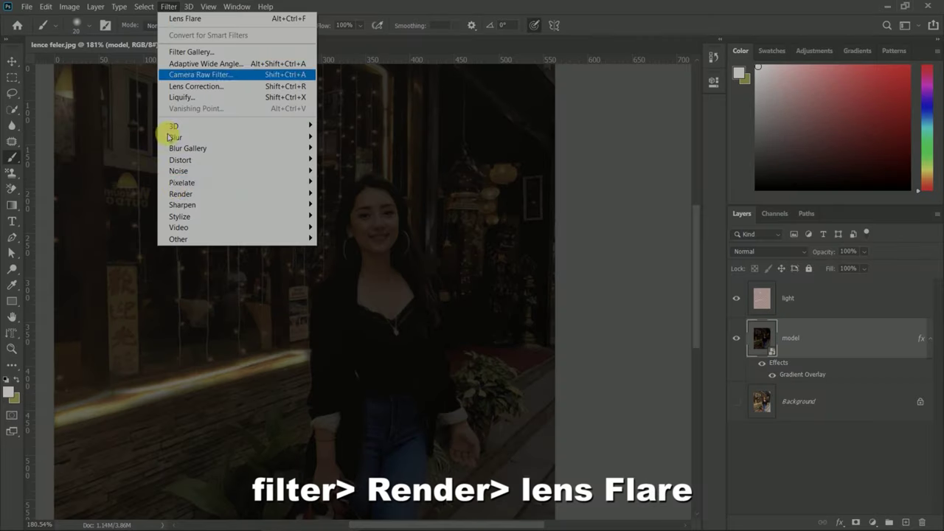
mouse_move(185, 198)
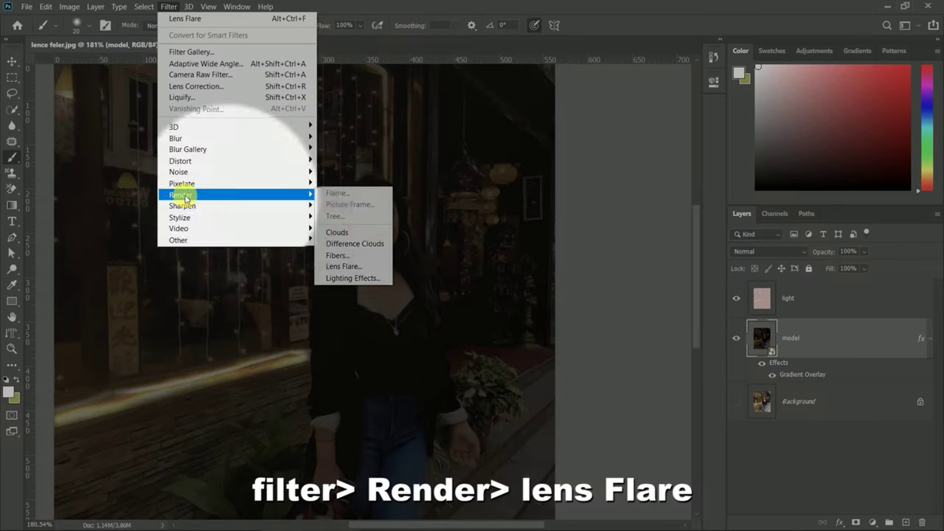
click(344, 266)
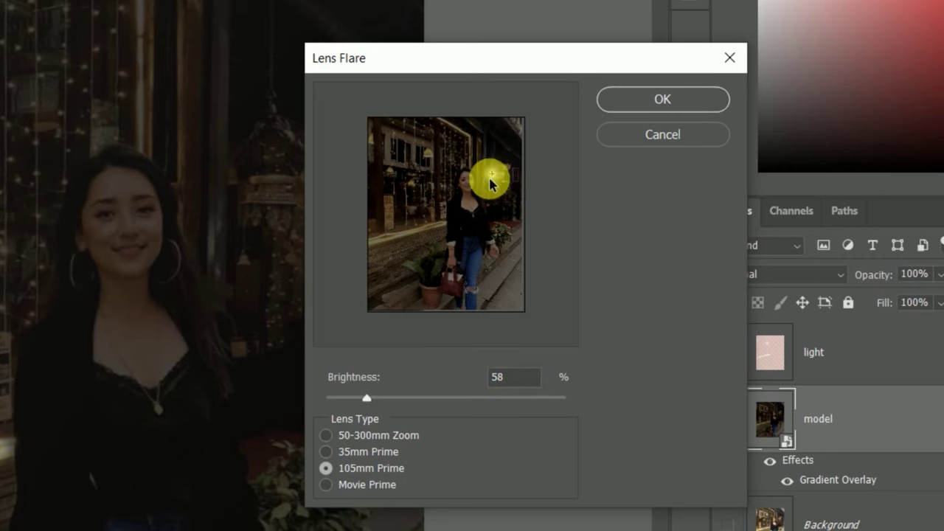
drag(491, 191, 504, 168)
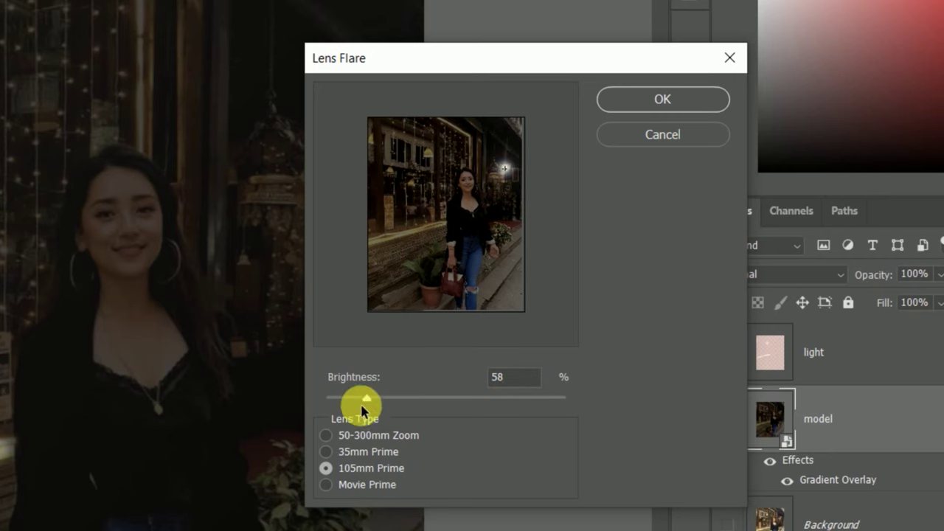
drag(364, 398, 355, 400)
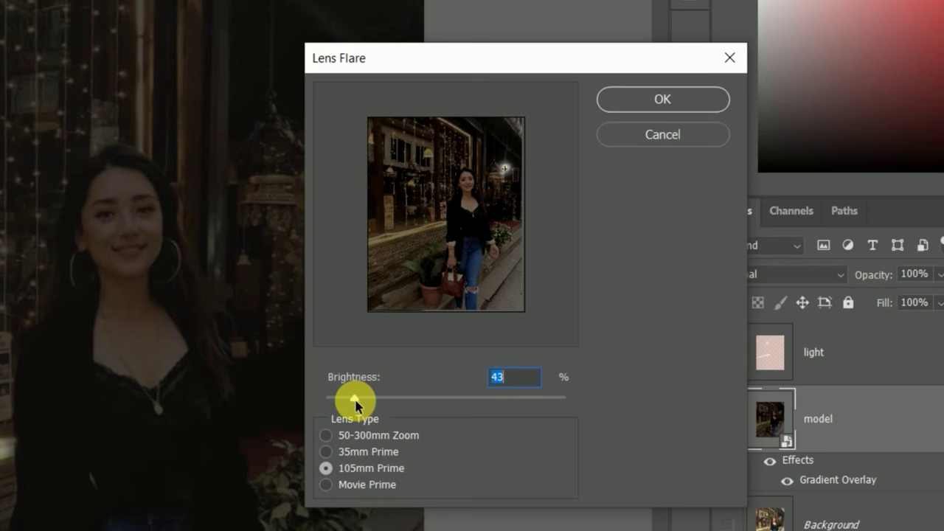
text(40)
click(635, 102)
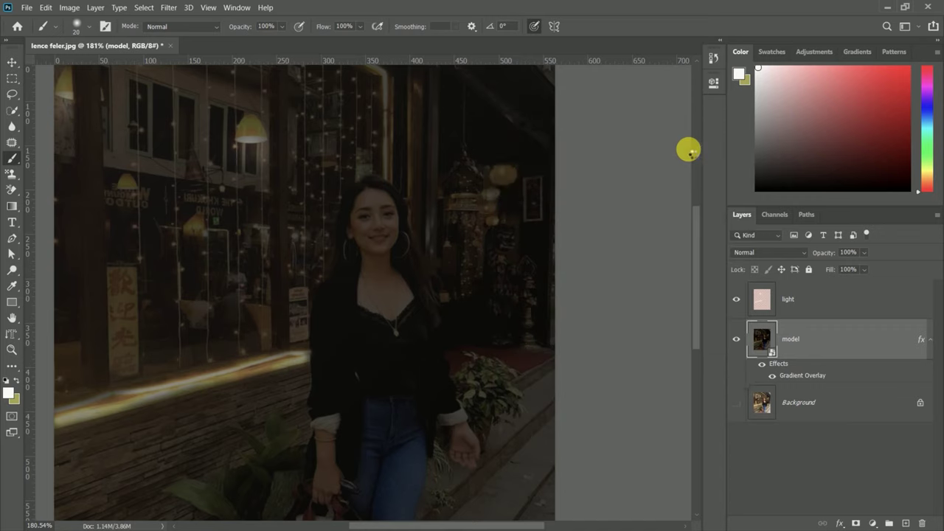
Fit the image to the screen and select the model layer's Gradient Overlay effect.
key(ctrl+0)
key(v)
click(784, 391)
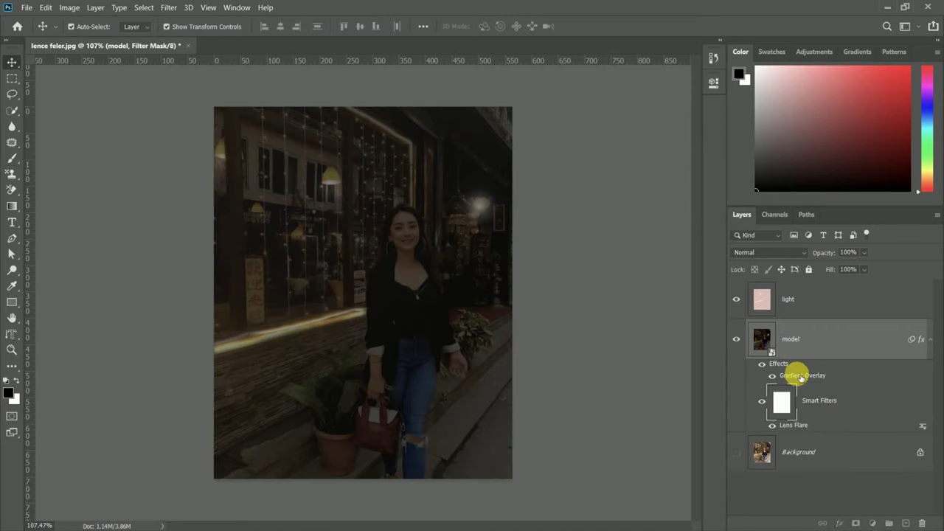
click(800, 376)
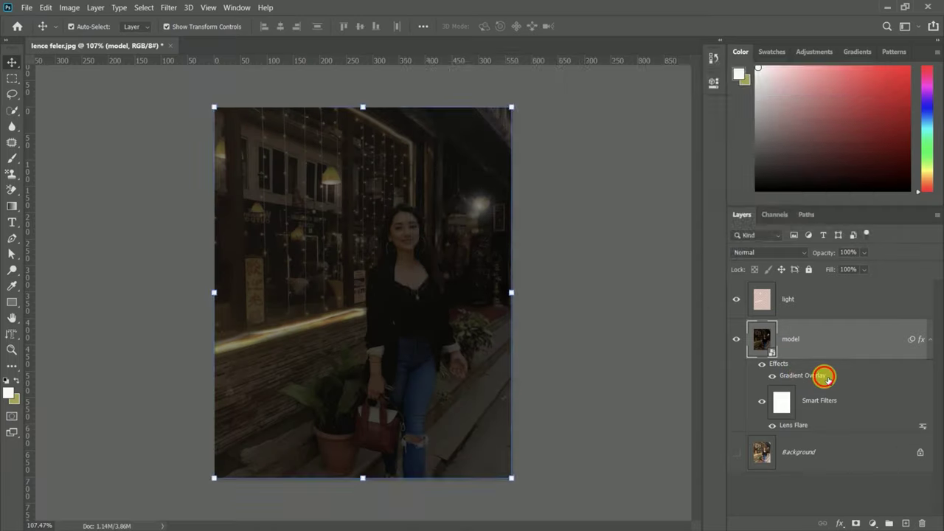
Open the model layer's Gradient Overlay settings and lower the overlay opacity.
double_click(826, 378)
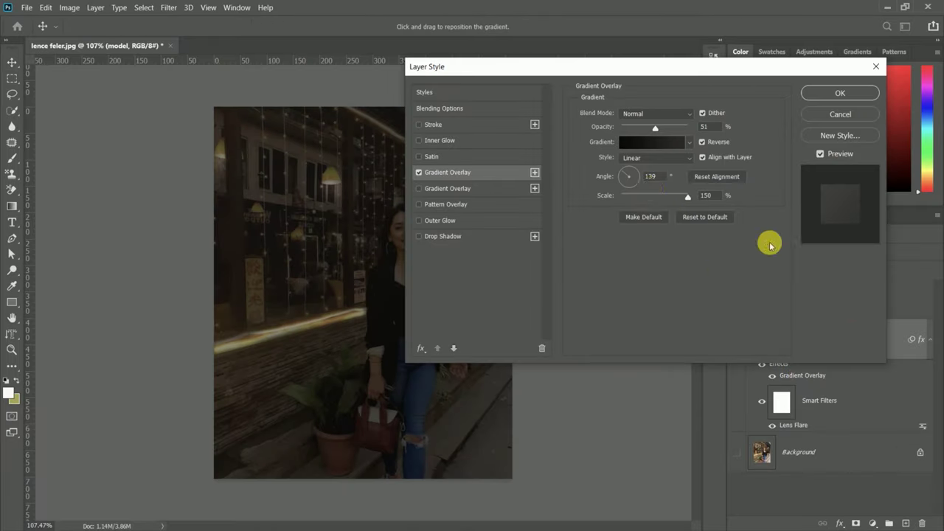
drag(578, 69, 685, 72)
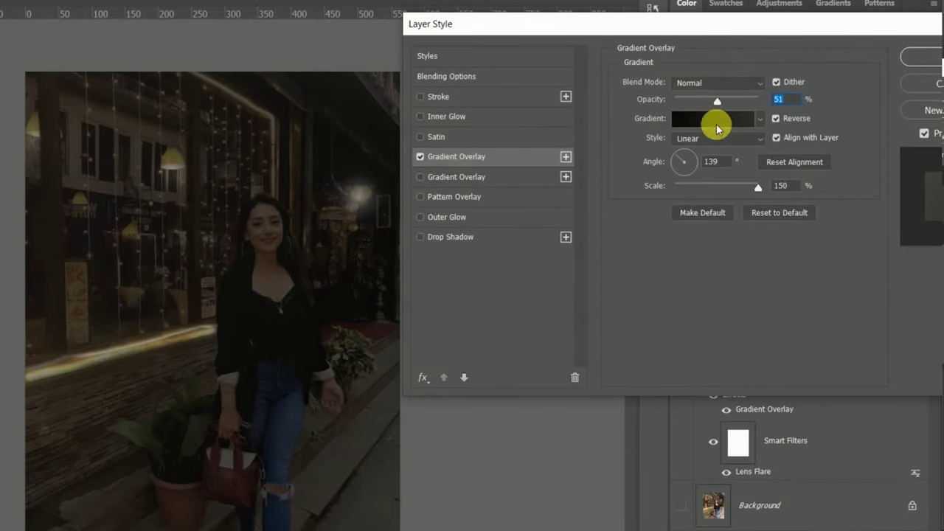
mouse_move(707, 106)
mouse_down()
mouse_move(697, 103)
mouse_move(704, 109)
mouse_up()
mouse_move(755, 189)
mouse_down()
mouse_move(702, 187)
mouse_move(752, 194)
mouse_up()
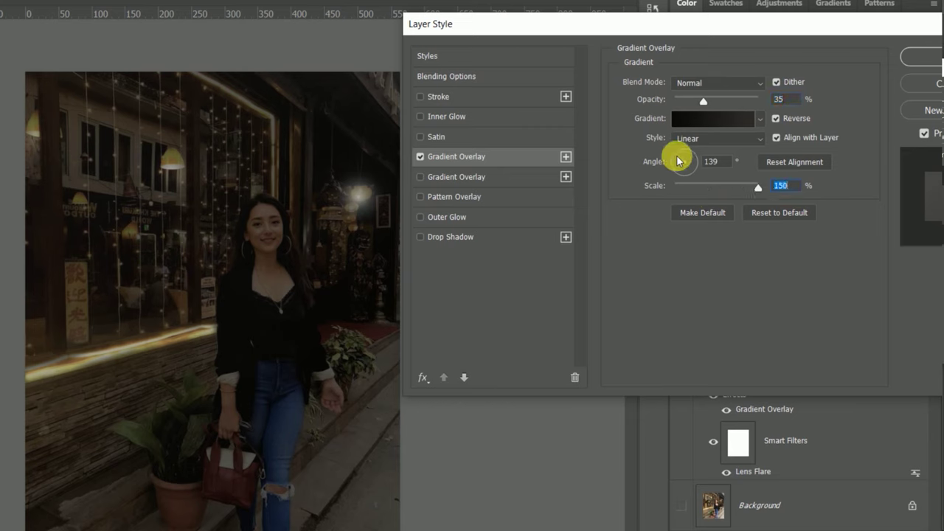
Change the Gradient Overlay angle from 139 to 90° and readjust its opacity.
double_click(722, 162)
key(BackSpace)
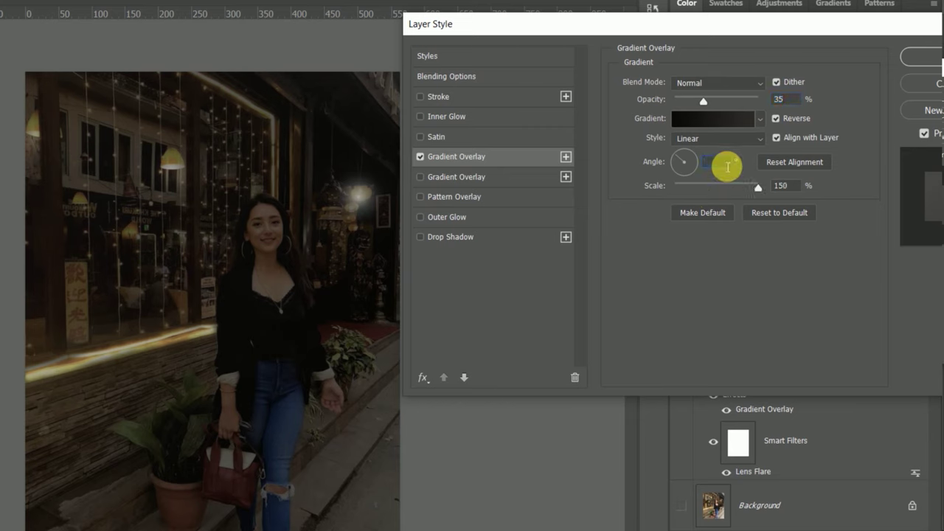
text(90)
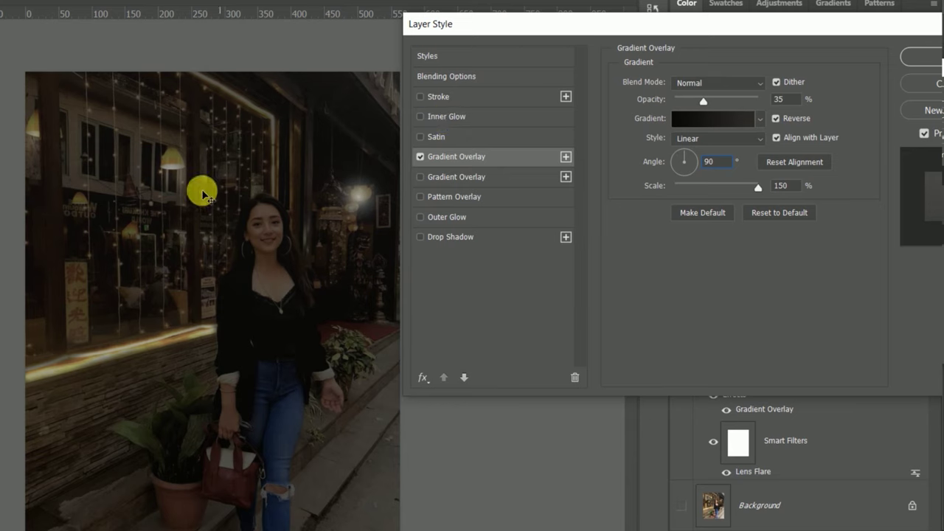
mouse_move(708, 103)
mouse_down()
mouse_move(721, 100)
mouse_move(691, 101)
mouse_up()
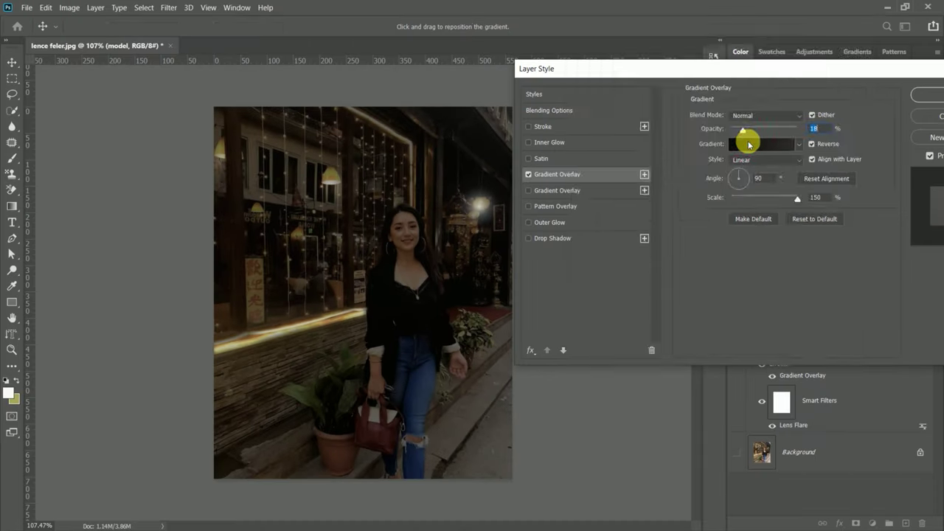
In the Gradient Editor, pick a new colour for the right-hand gradient stop.
click(748, 142)
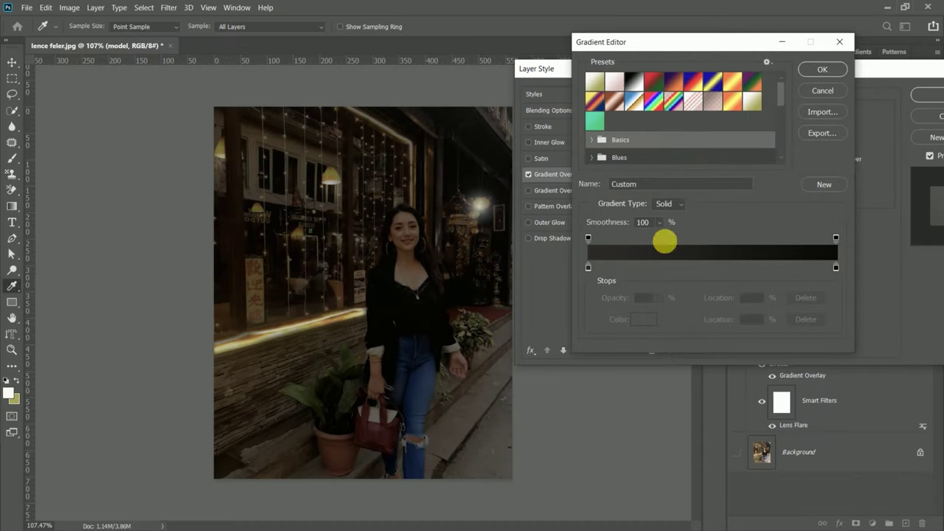
click(836, 269)
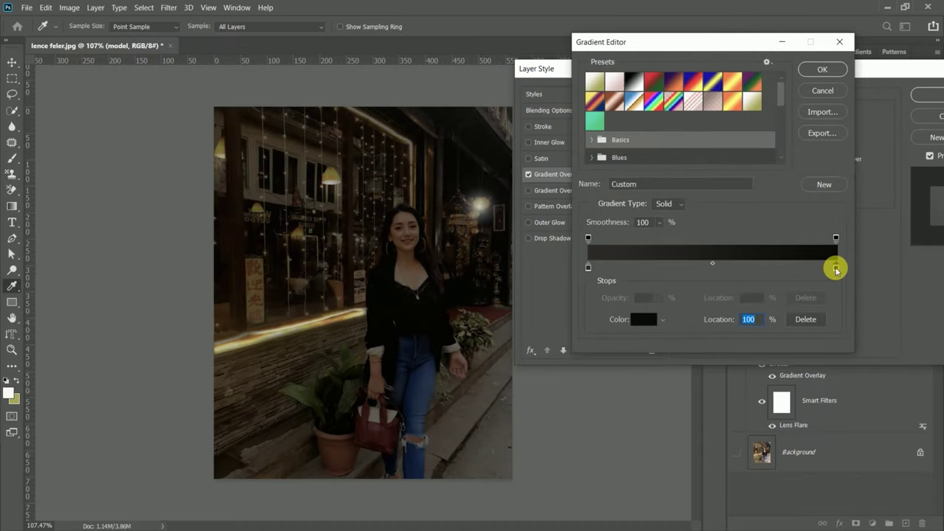
click(643, 319)
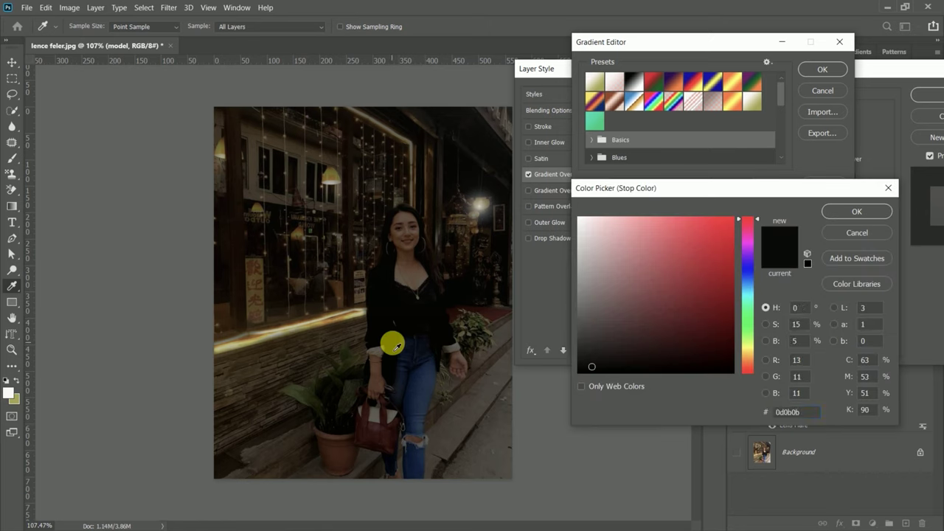
click(857, 211)
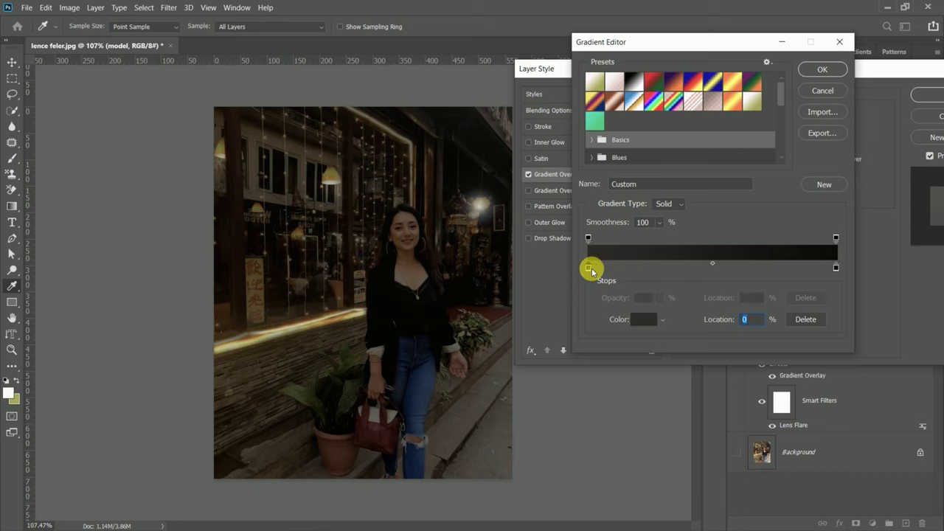
Sample a near-black stop colour from the photo, accept the gradient, and raise opacity to 40%.
click(643, 320)
click(394, 348)
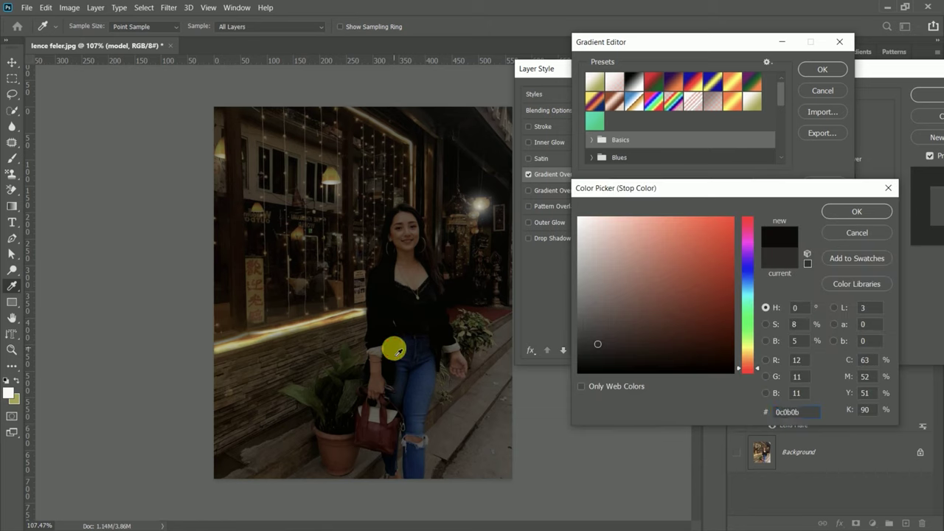
click(838, 211)
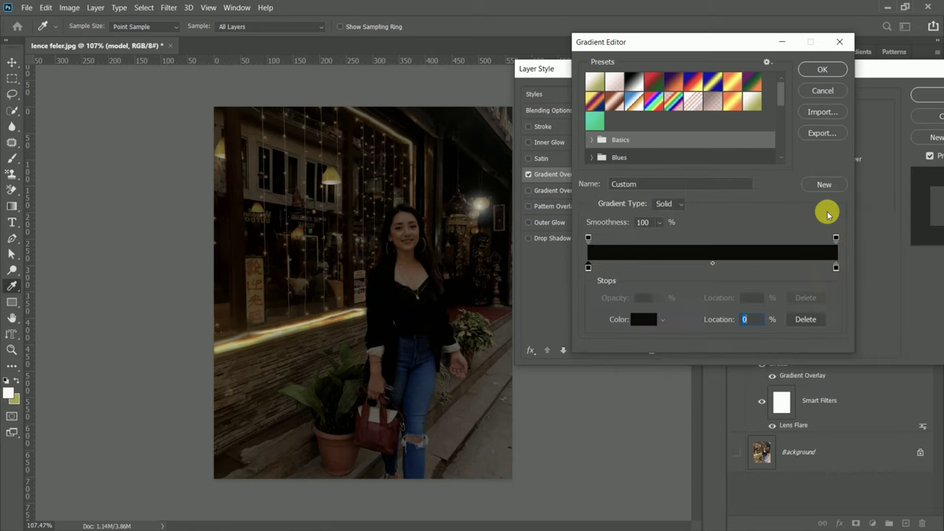
click(825, 71)
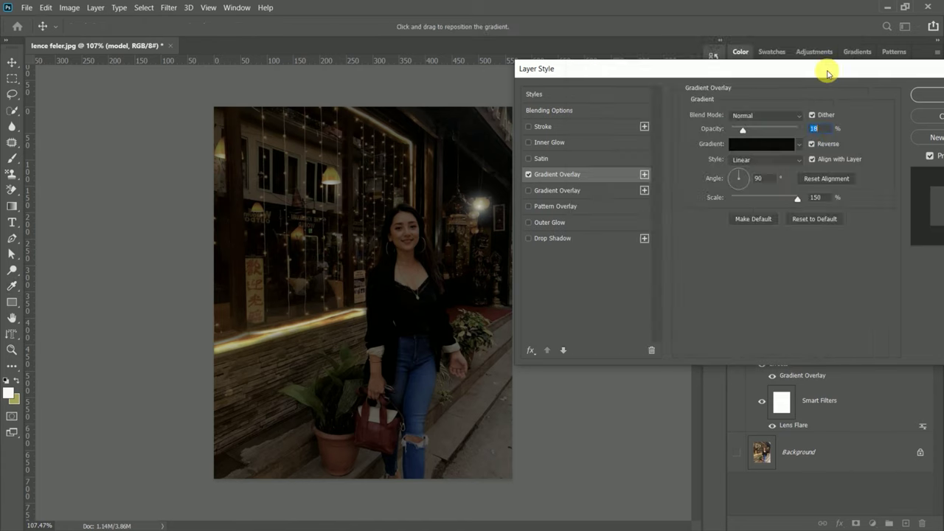
mouse_move(751, 133)
mouse_down()
mouse_move(790, 132)
mouse_move(731, 129)
mouse_move(753, 127)
mouse_up()
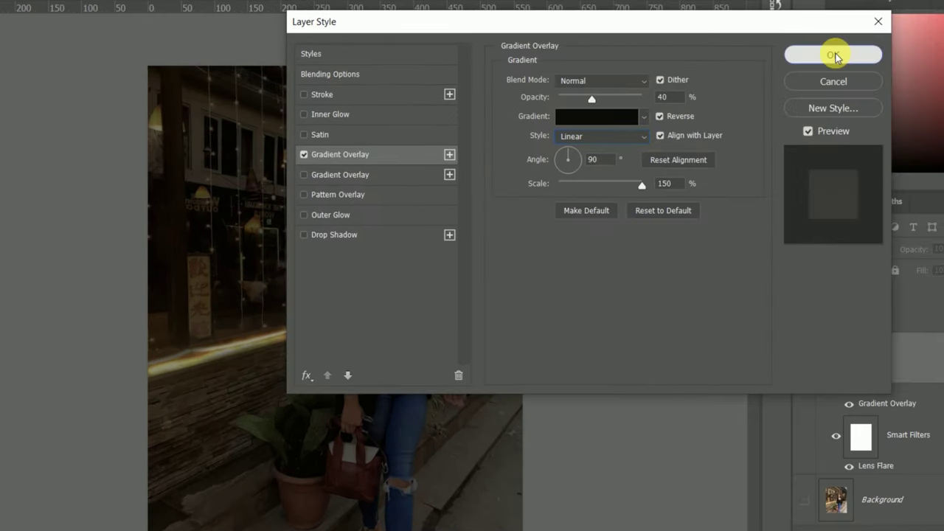
Apply the layer style and toggle the model, light and Background layers to compare.
click(833, 55)
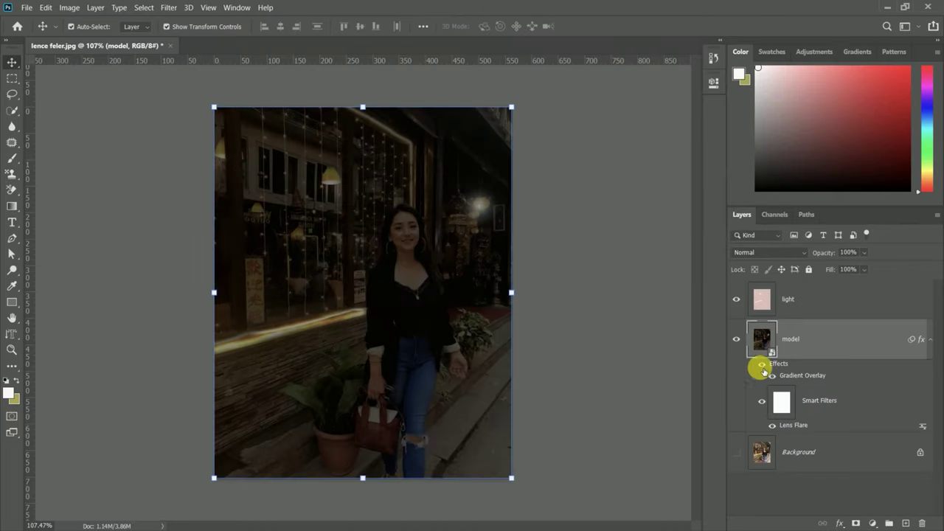
alt+click(736, 299)
click(736, 298)
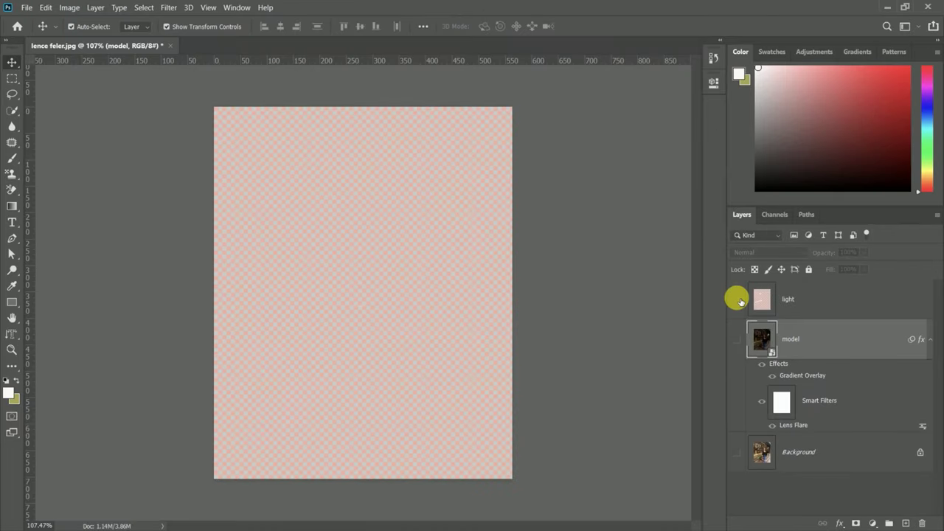
click(736, 451)
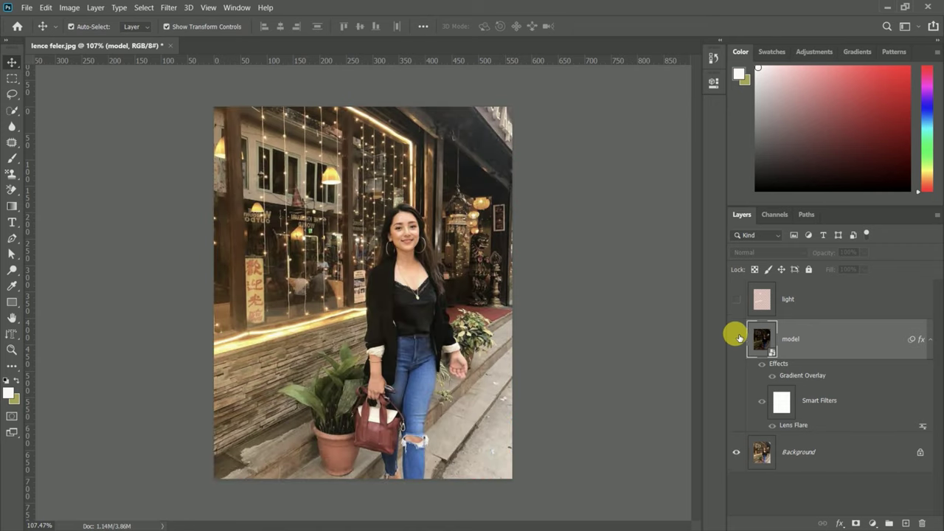
click(737, 339)
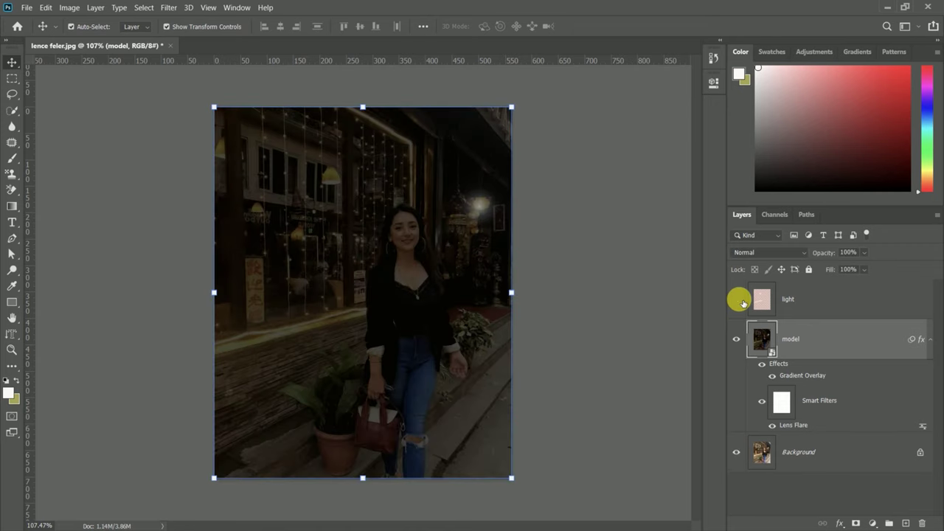
click(737, 299)
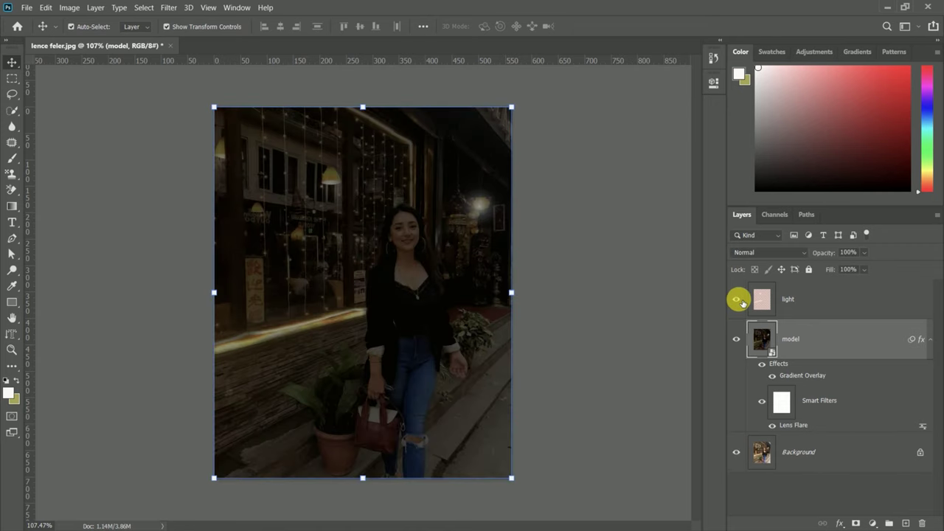
Compare once more with the original, restore all layers, and collapse model's effects list.
click(740, 304)
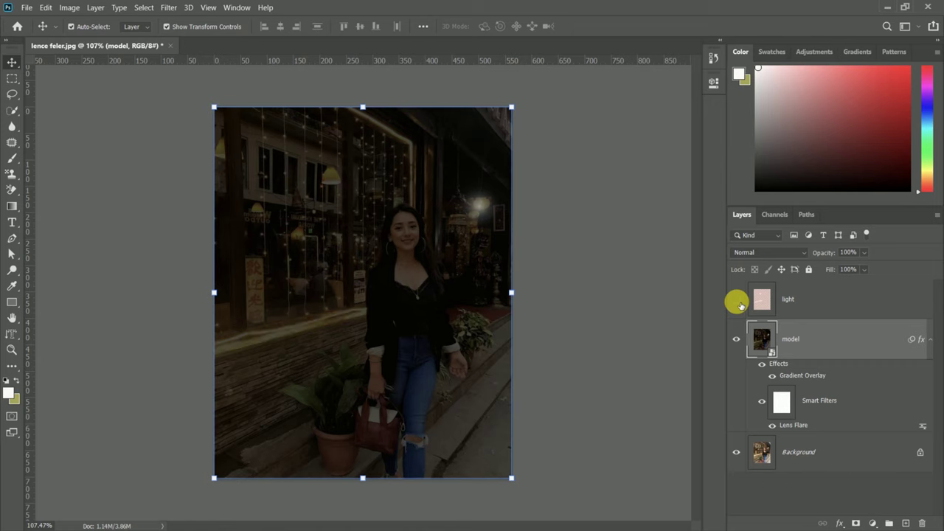
click(739, 340)
click(738, 339)
click(735, 298)
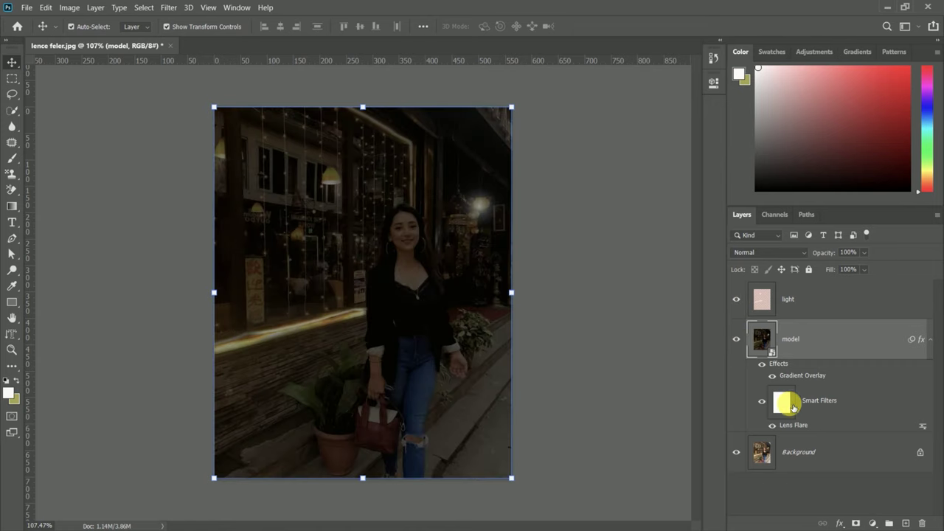
click(782, 402)
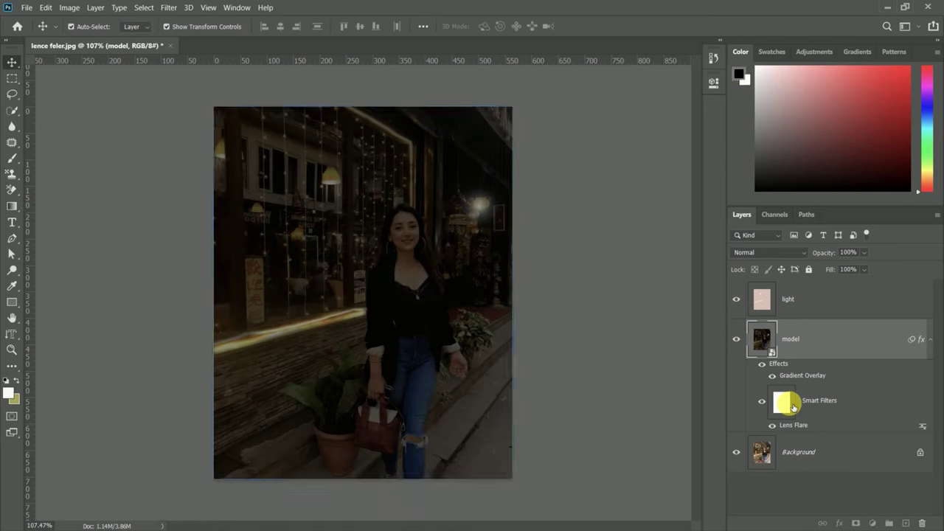
click(932, 340)
click(931, 339)
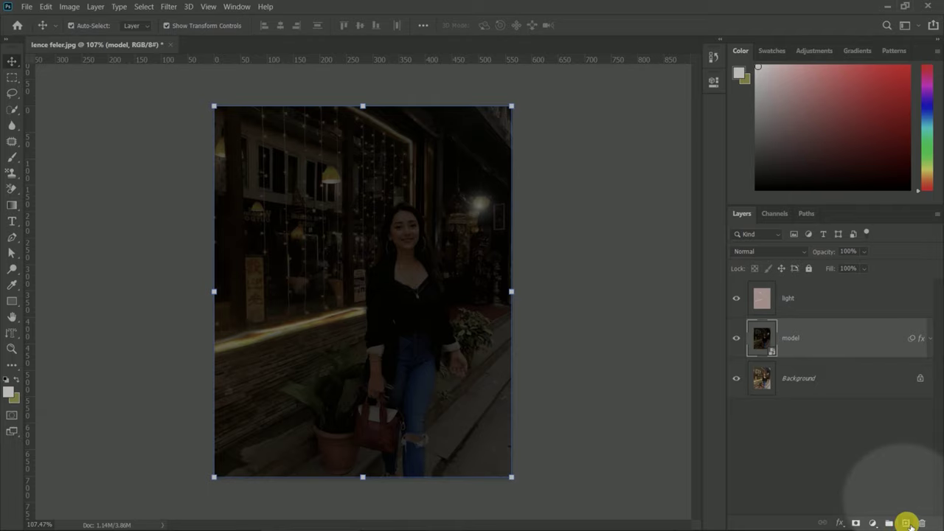
Add a new layer above model and set the foreground colour to #000000.
click(906, 522)
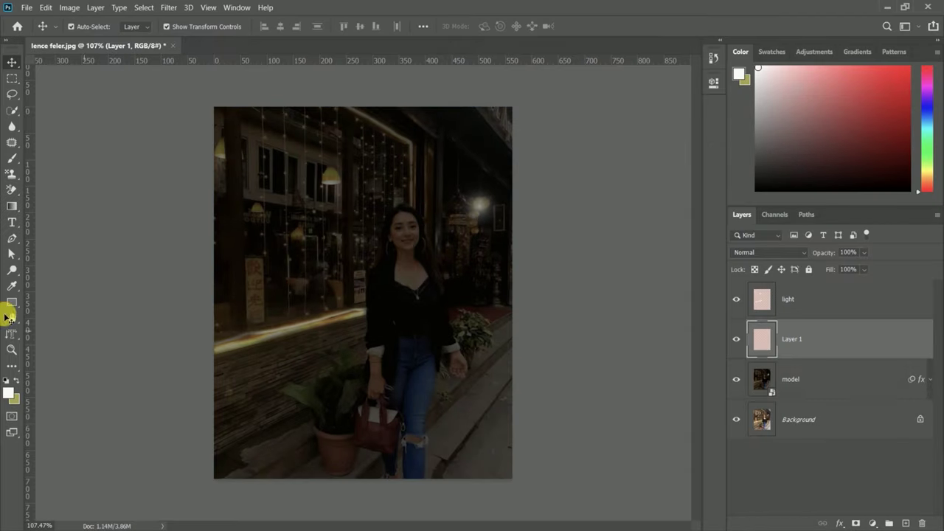
key(i)
click(9, 392)
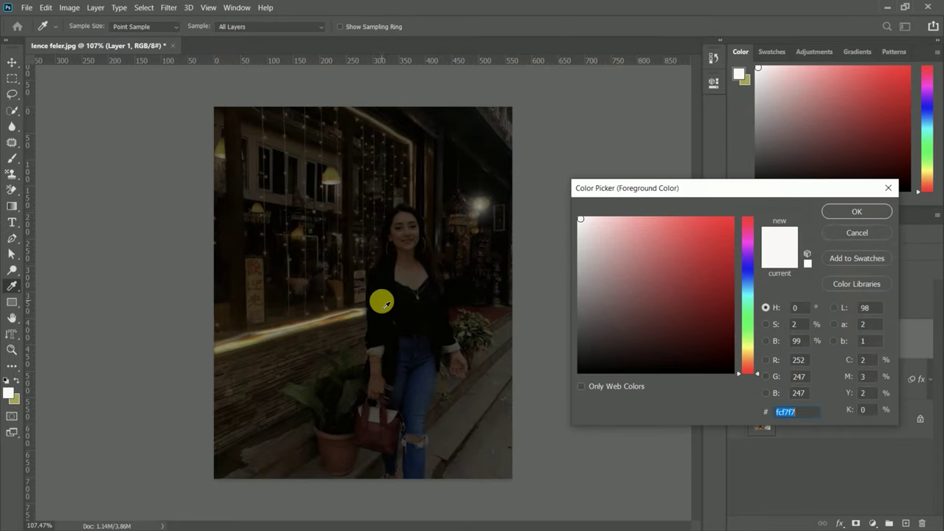
text(000000)
click(856, 212)
key(b)
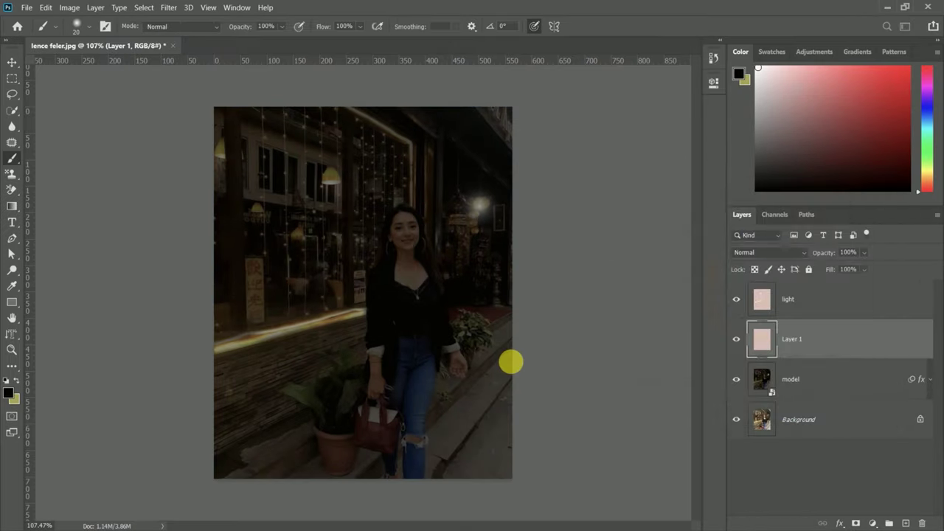
Paint black shadow over the lower-right edge, the bottom, and the plant area.
mouse_move(511, 361)
mouse_down()
mouse_move(496, 390)
mouse_move(507, 369)
mouse_up()
key(ctrl+z)
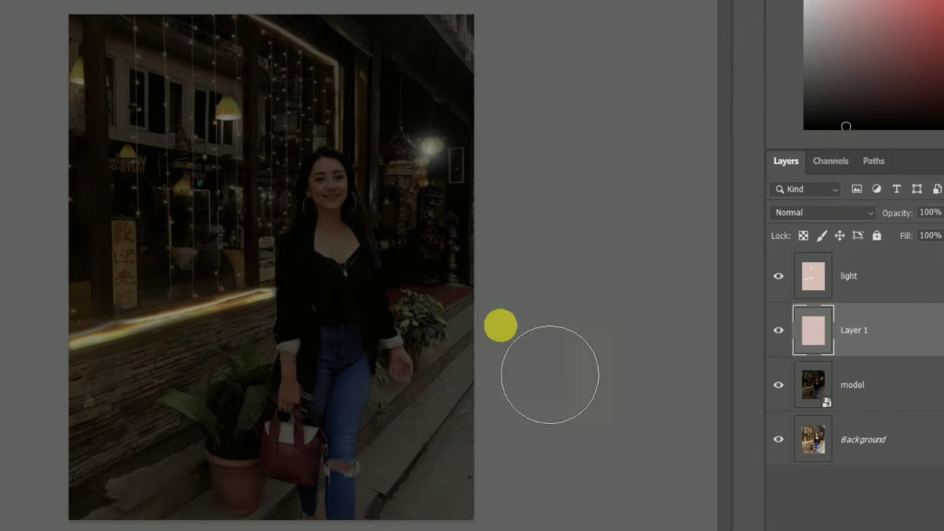
mouse_move(531, 334)
mouse_down()
mouse_move(495, 400)
mouse_move(337, 469)
mouse_up()
mouse_move(236, 507)
mouse_down()
mouse_move(8, 515)
mouse_move(252, 505)
mouse_move(202, 491)
mouse_move(359, 446)
mouse_move(489, 389)
mouse_move(374, 529)
mouse_up()
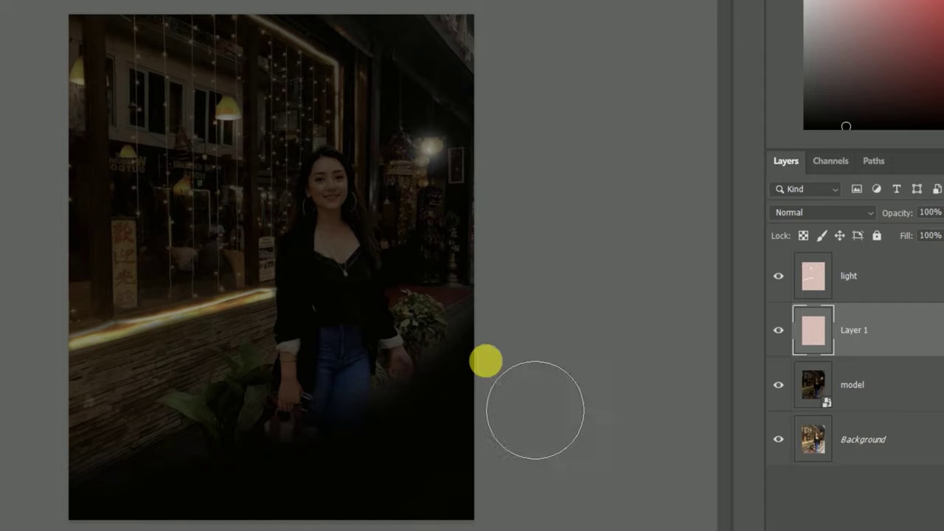
mouse_move(493, 346)
mouse_down()
mouse_move(483, 337)
mouse_move(462, 415)
mouse_up()
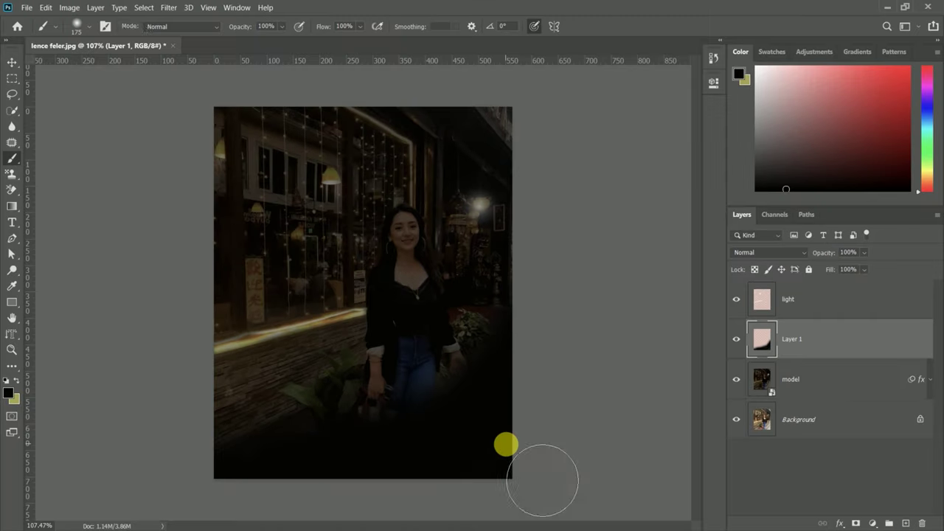
Set Layer 1's blend mode to Soft Light and its opacity to 70%.
key(v)
click(805, 251)
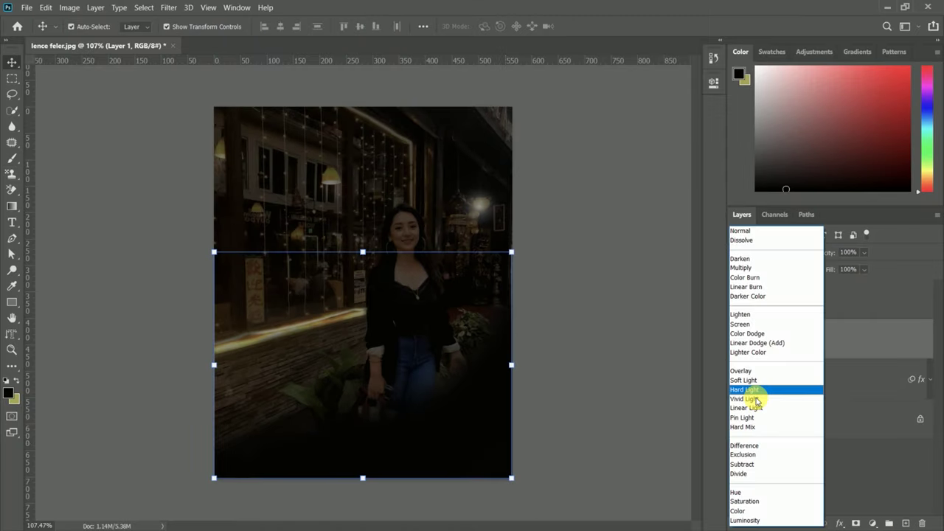
click(752, 371)
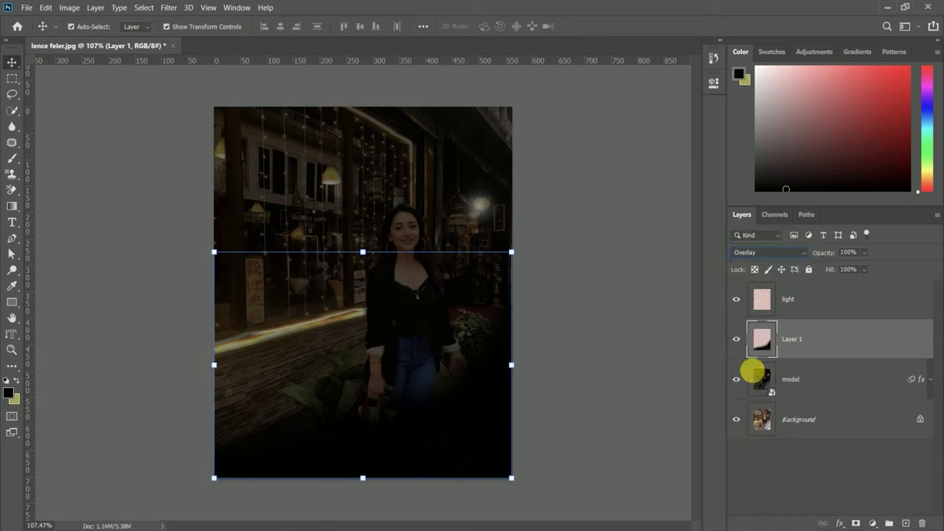
click(803, 254)
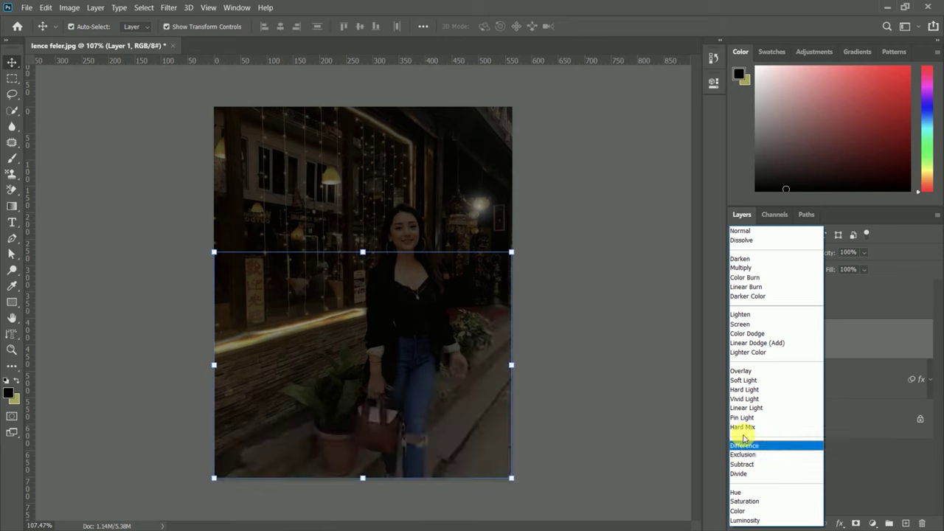
click(742, 379)
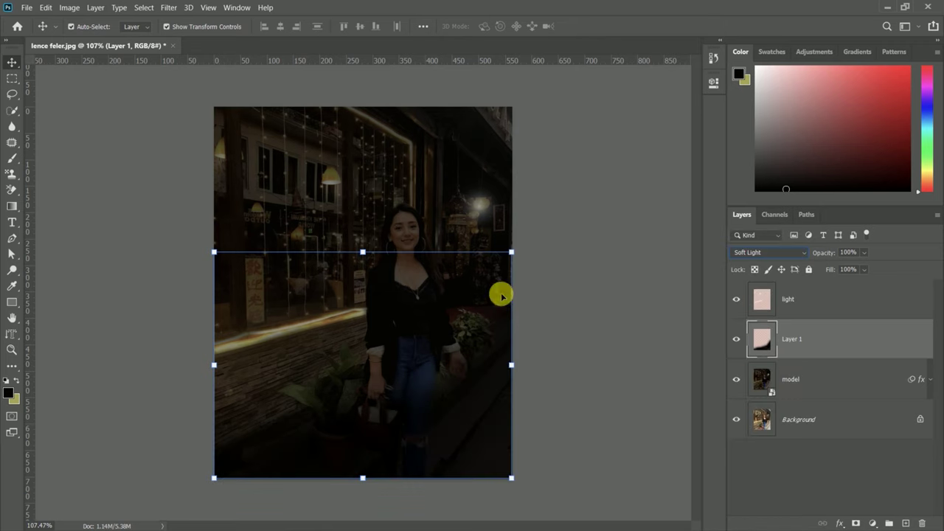
click(864, 253)
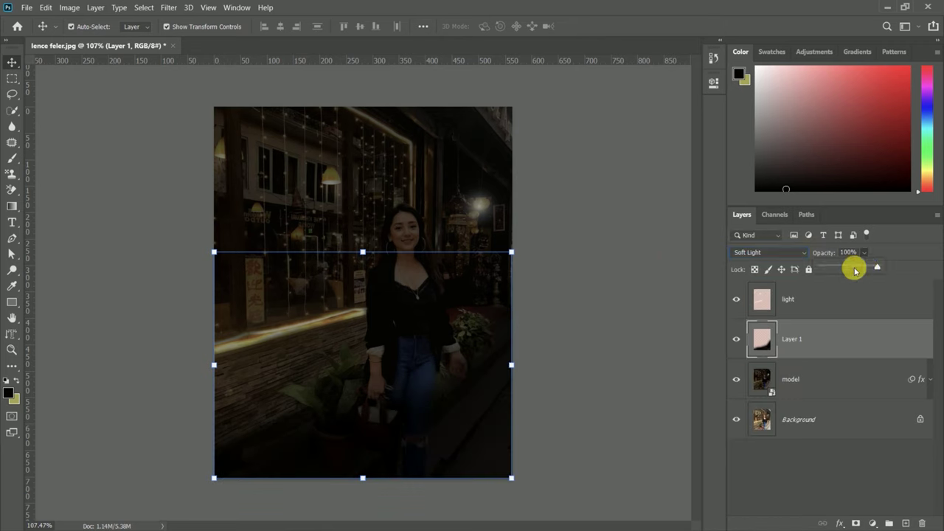
drag(847, 268, 853, 269)
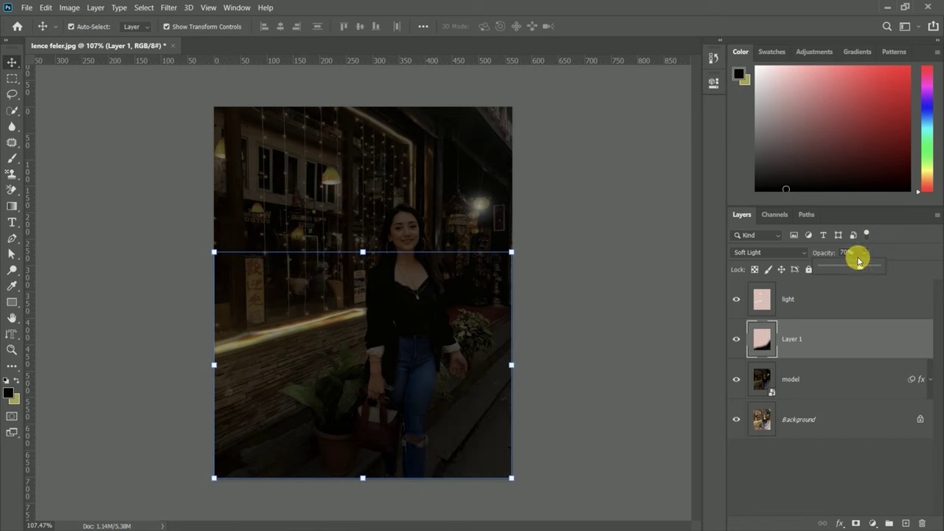
click(598, 281)
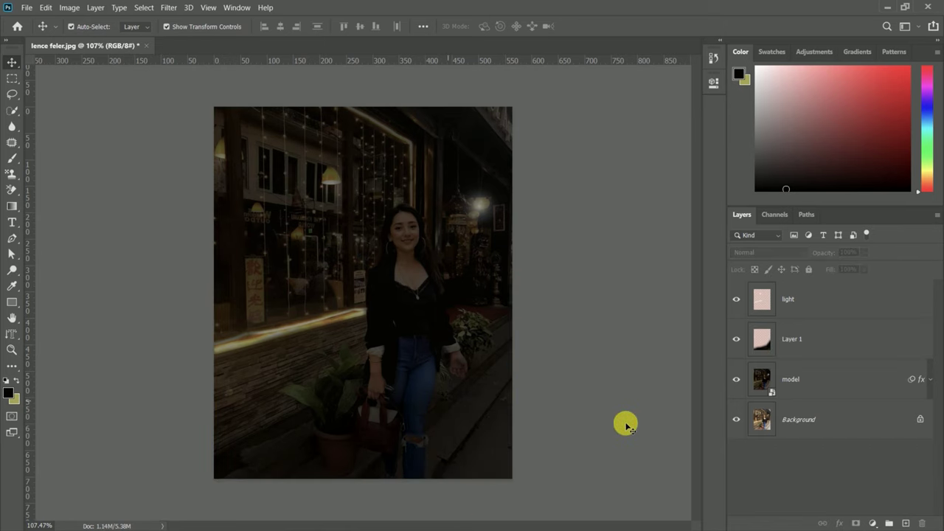
Select the light through model layers, then hide model to reveal the original bright photo.
click(839, 297)
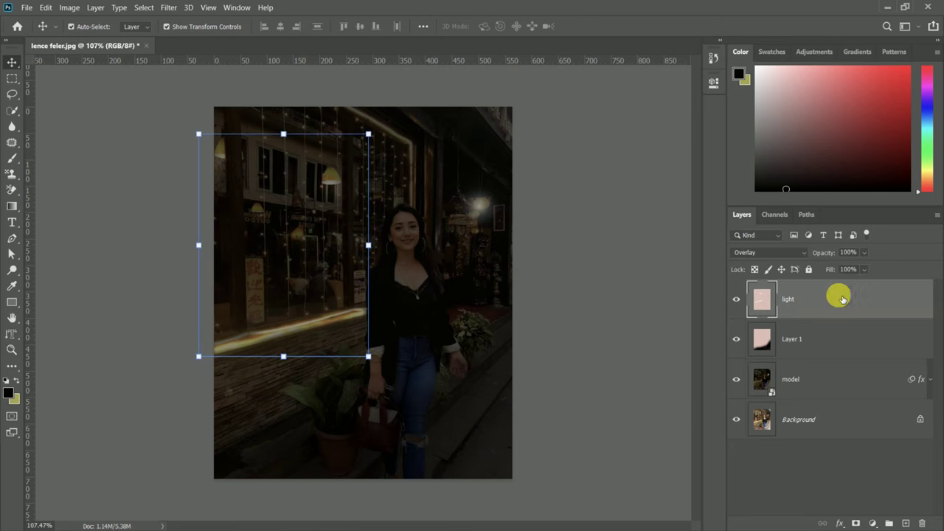
shift+click(826, 384)
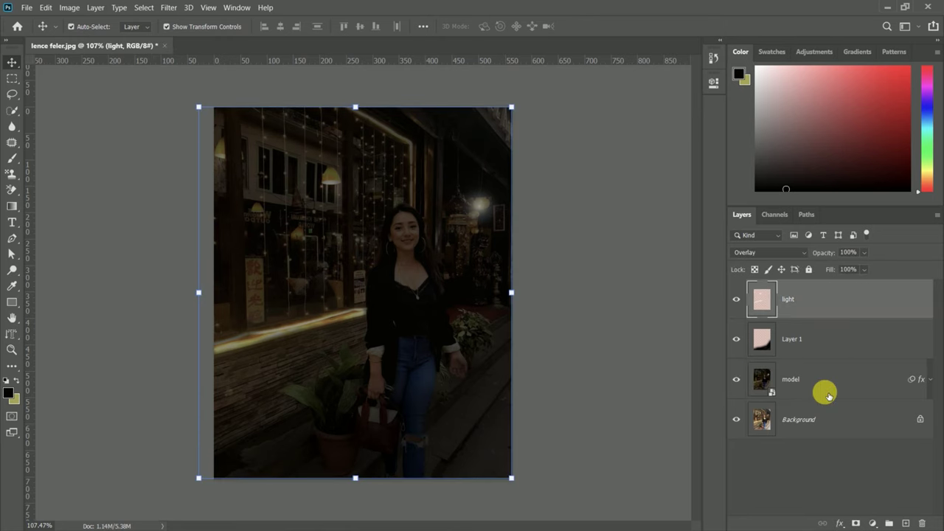
click(737, 382)
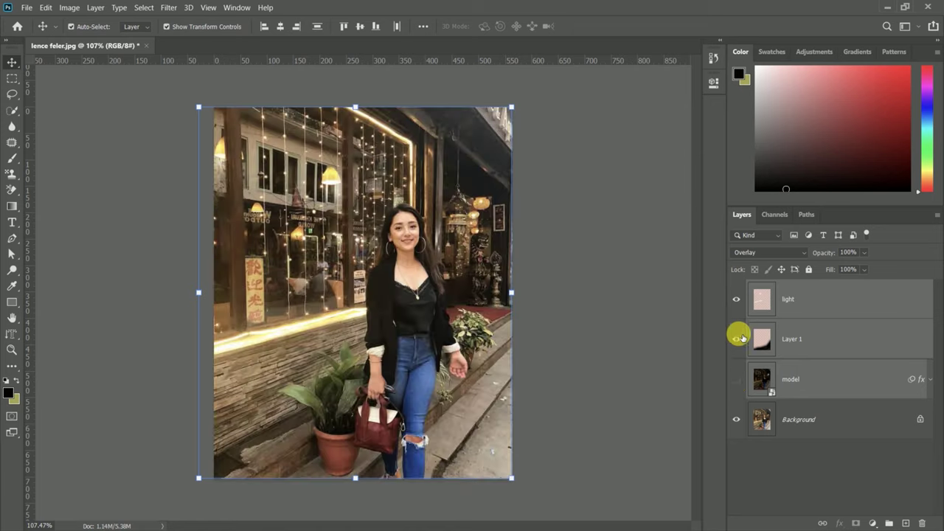